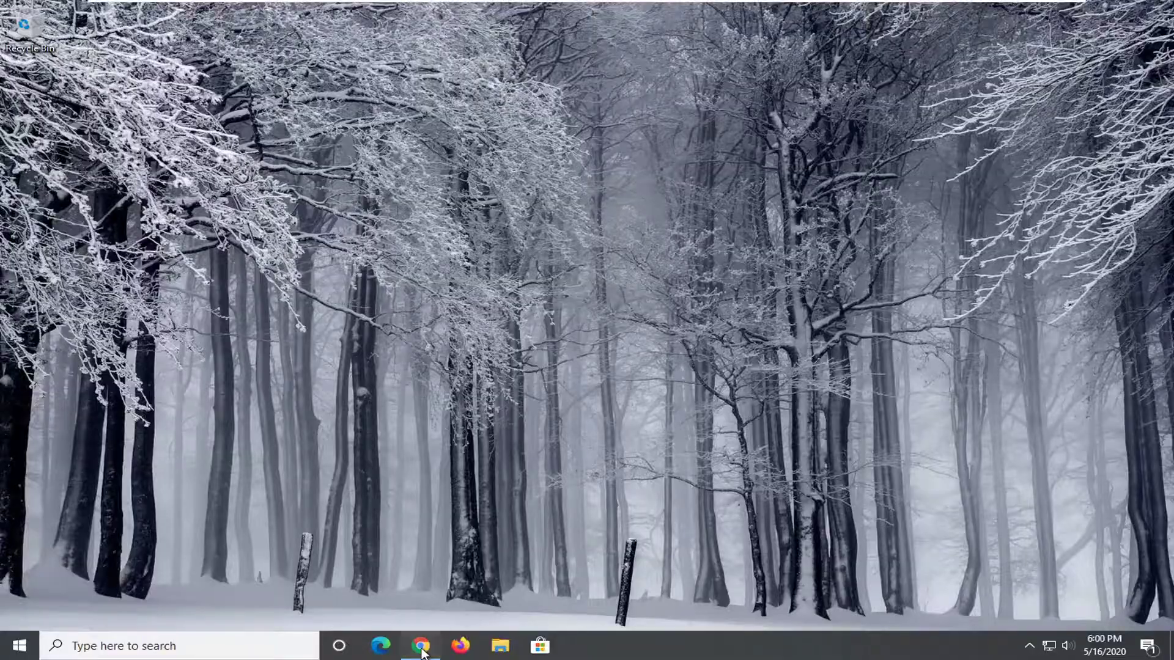
Search Google in Chrome for 'msvcp140.dll download'.
left_click(437, 641)
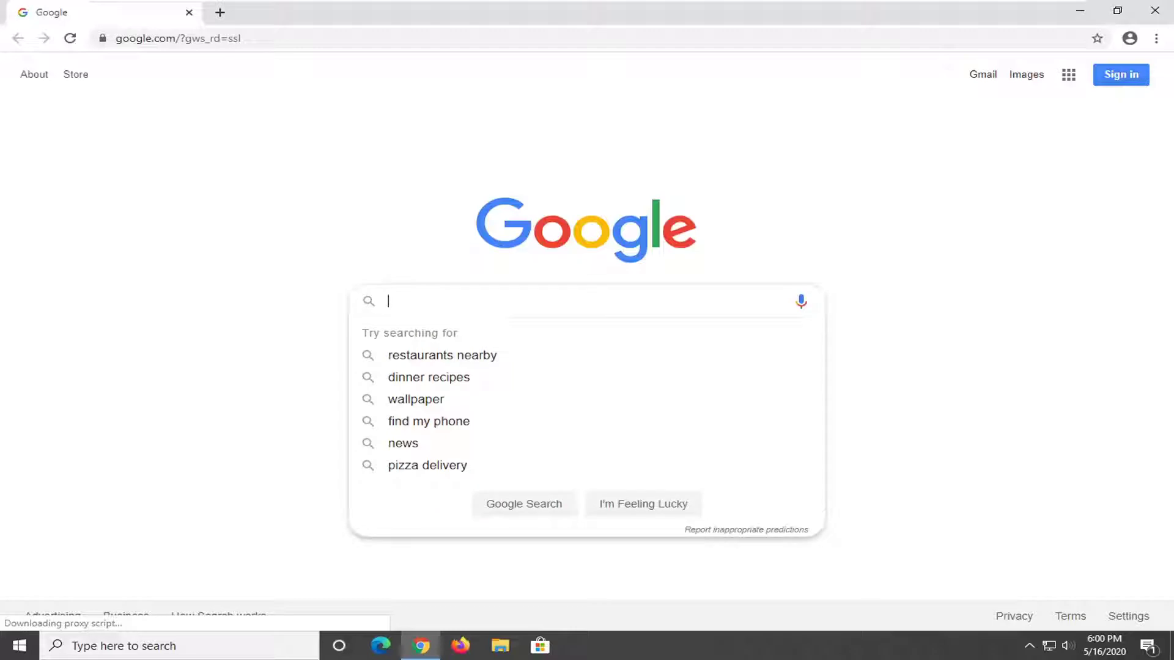
type("ms")
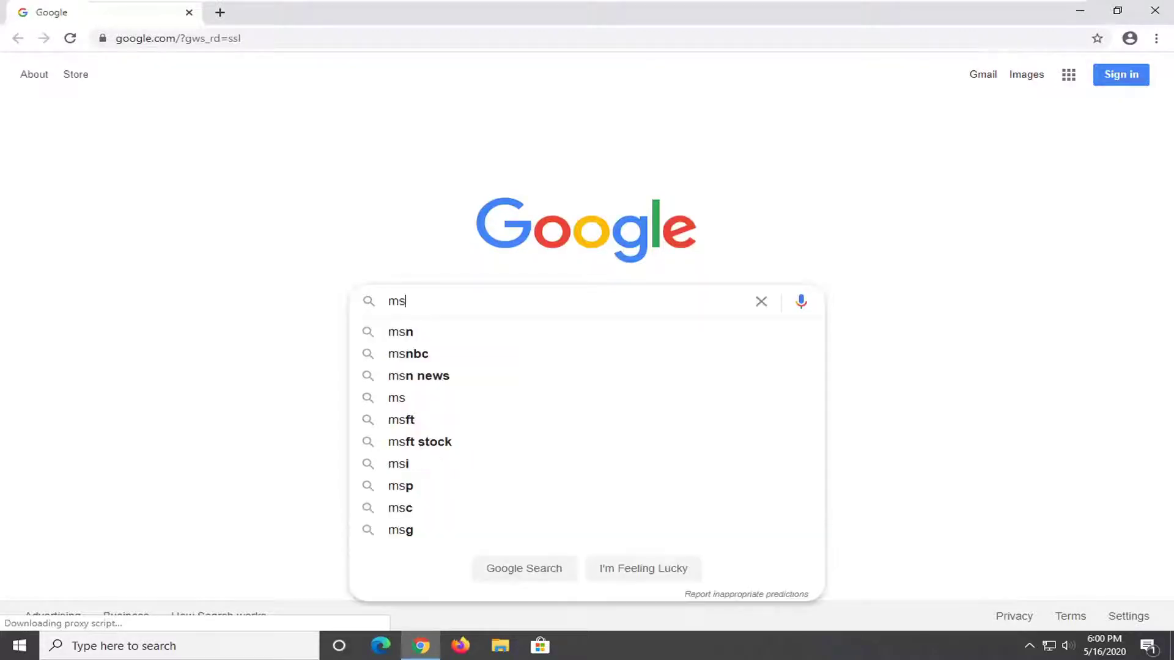
type("vcp")
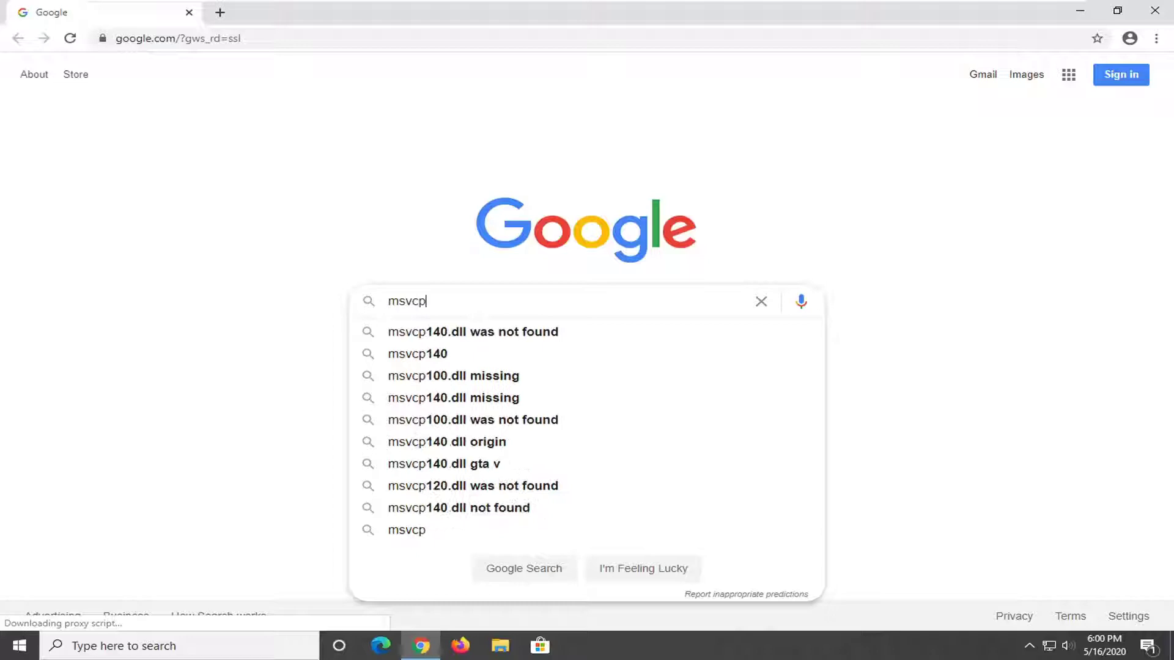
type("140.dll download")
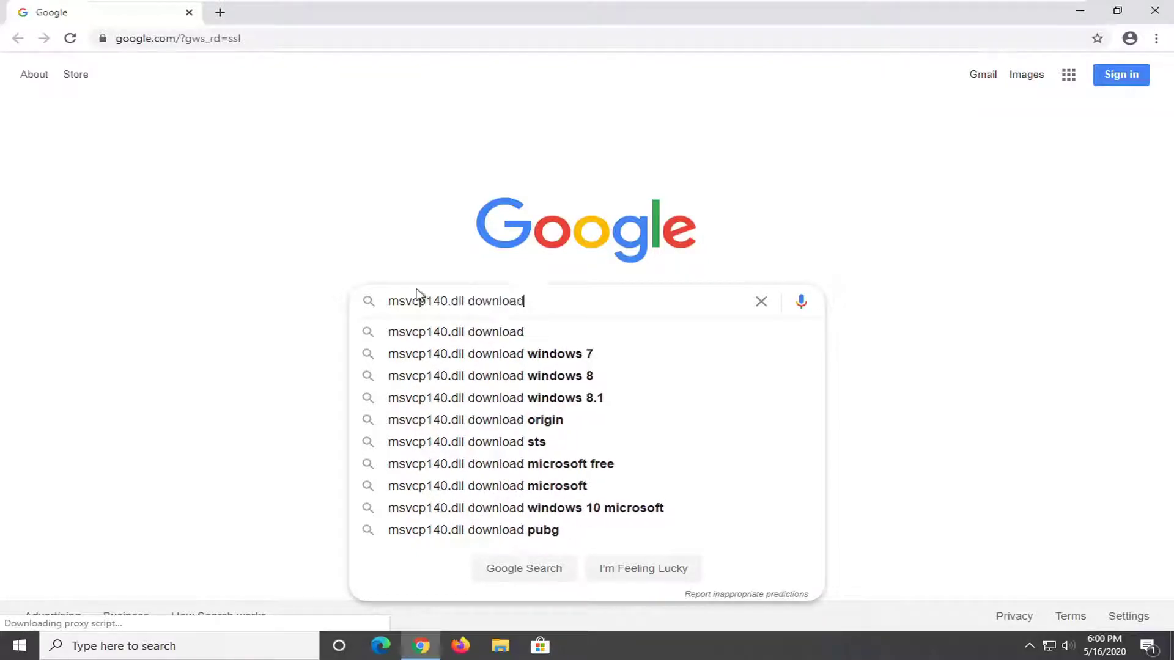
key("Return")
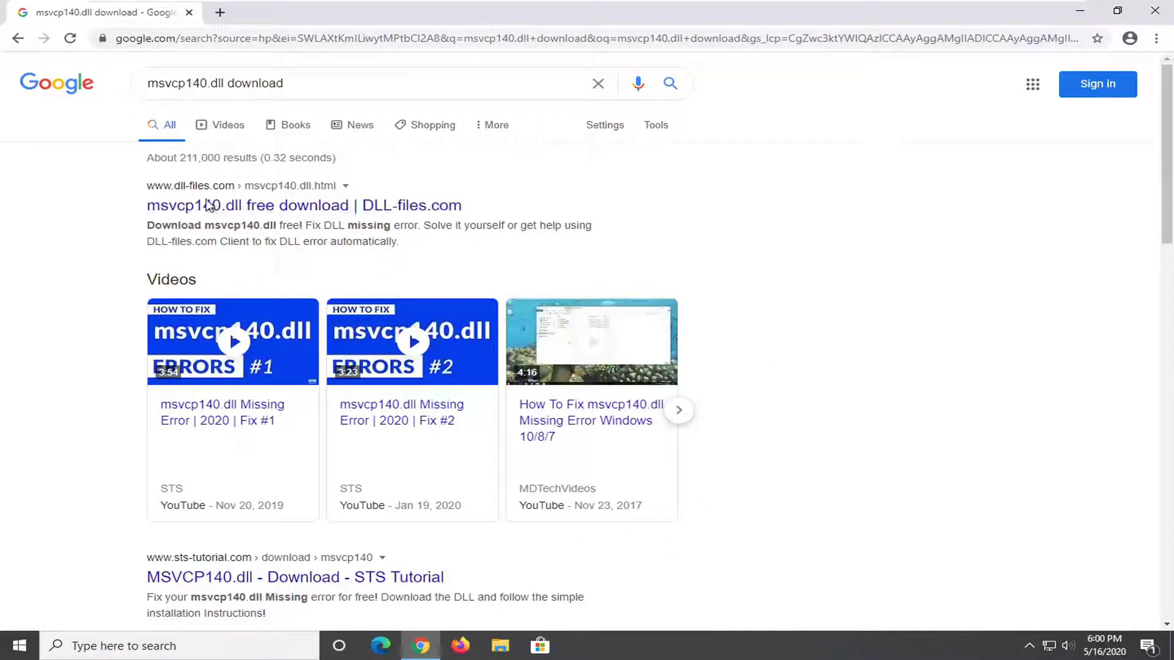
Open the DLL-files.com msvcp140.dll result and scroll to its version list, starting with 14.26.28804.1.
left_click(247, 206)
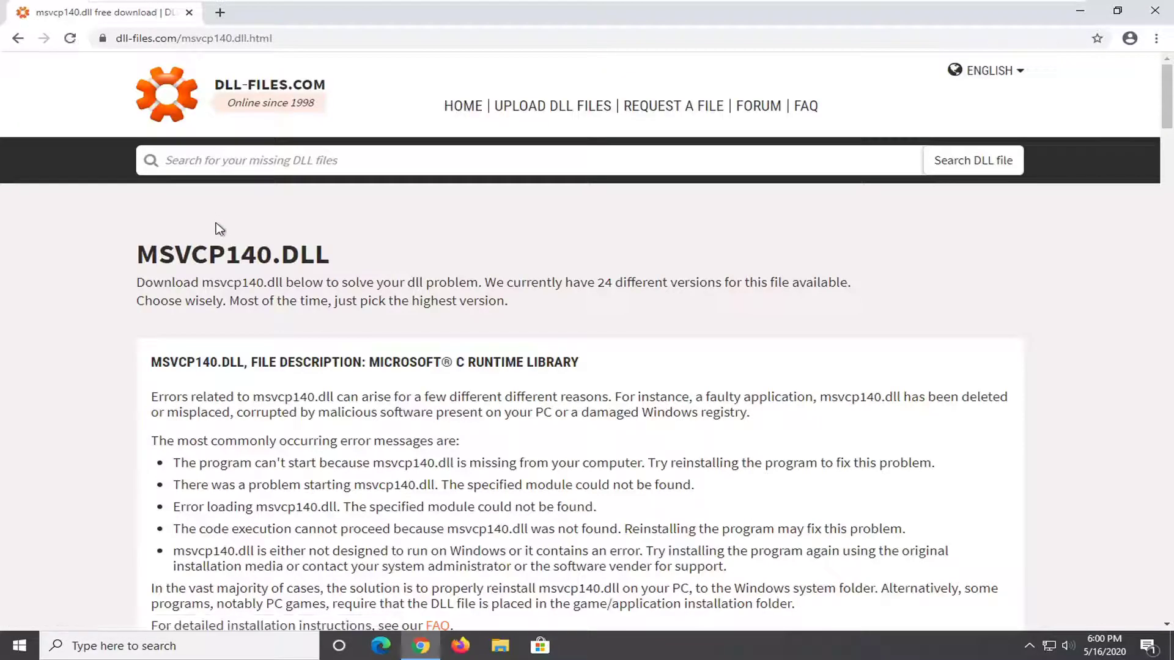
scroll(214, 236, "down", 1)
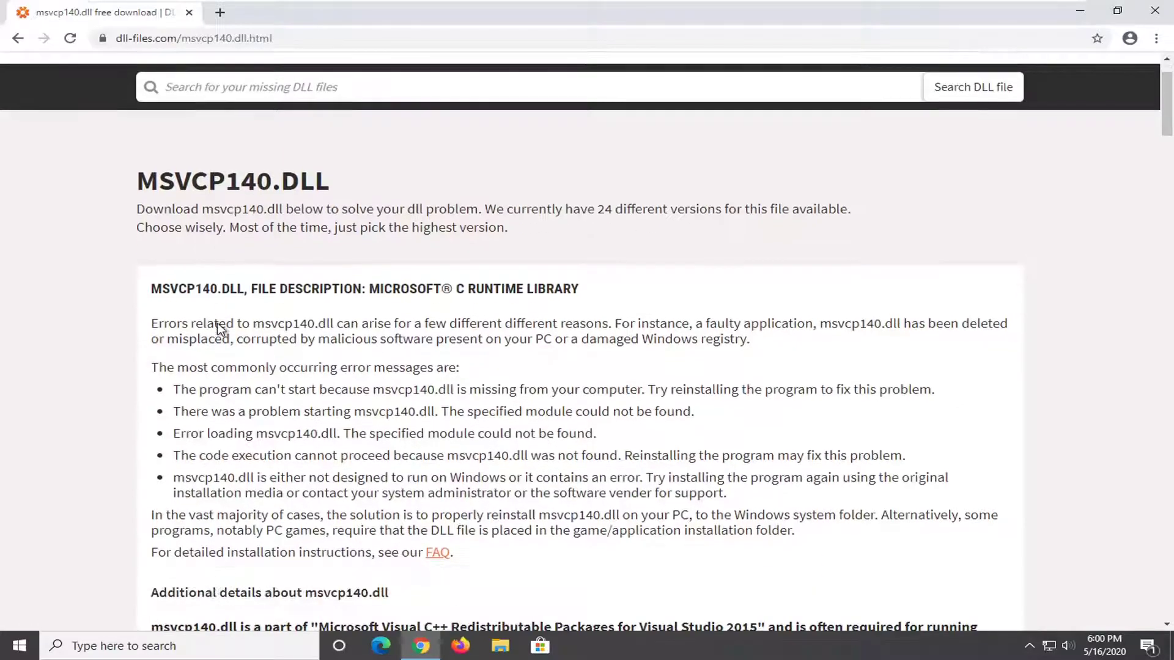
scroll(223, 361, "down", 10)
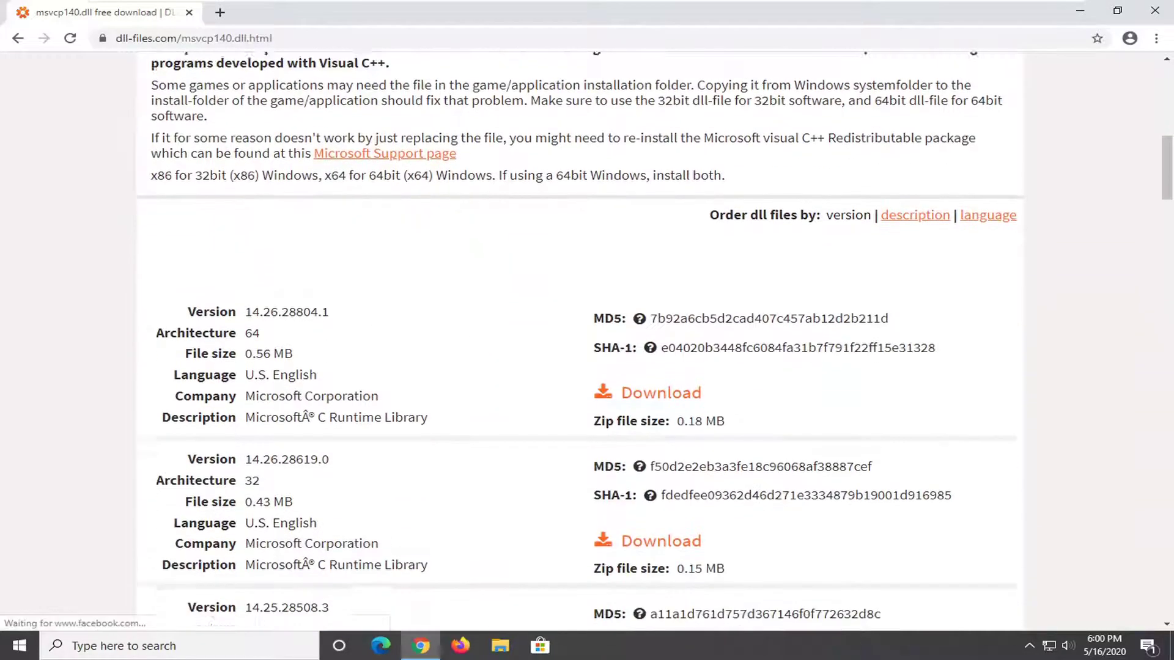
scroll(223, 361, "down", 1)
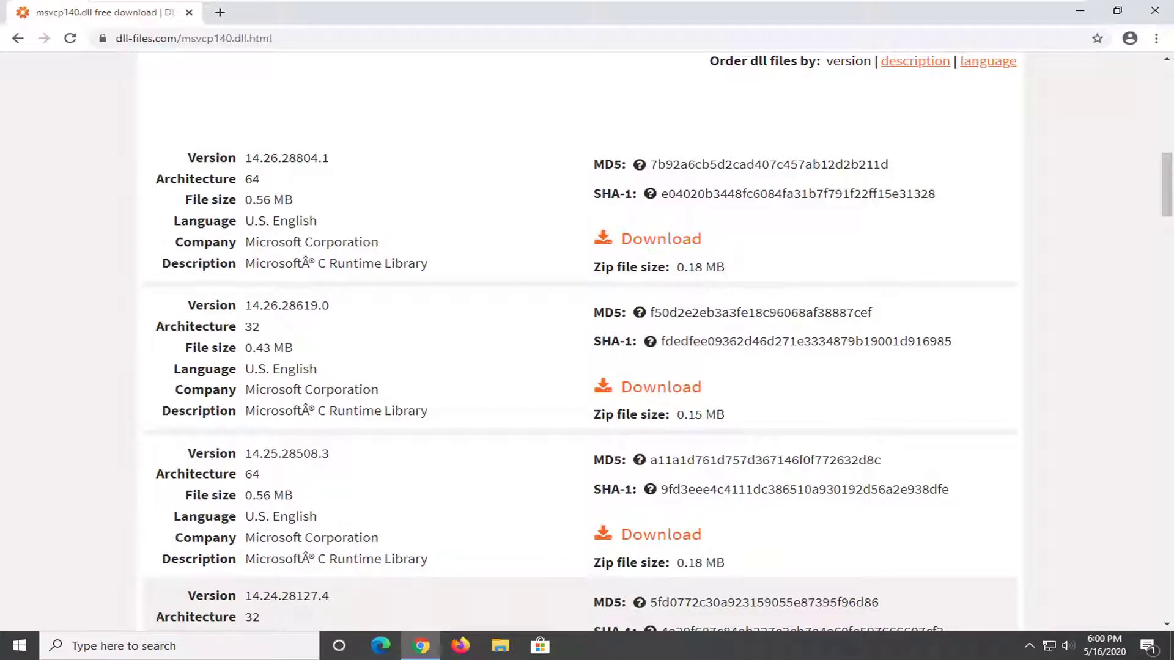
scroll(296, 326, "down", 2)
scroll(312, 428, "up", 3)
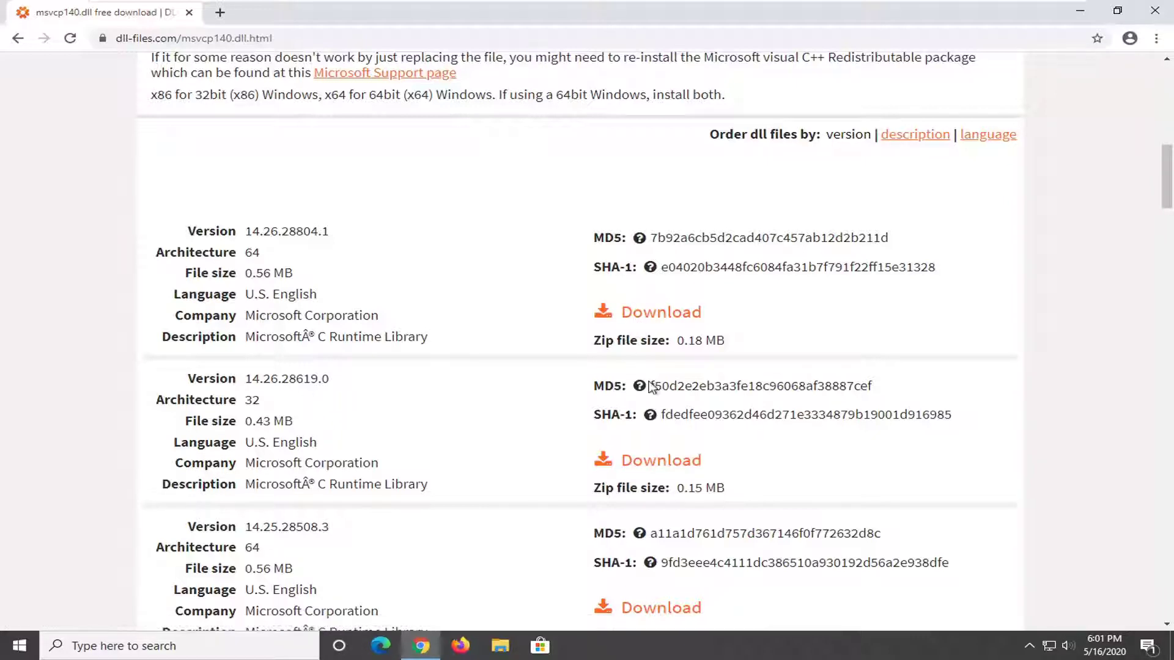
Download the 32-bit msvcp140.dll 14.26.28619.0 zip and open it with File Explorer.
left_click(645, 472)
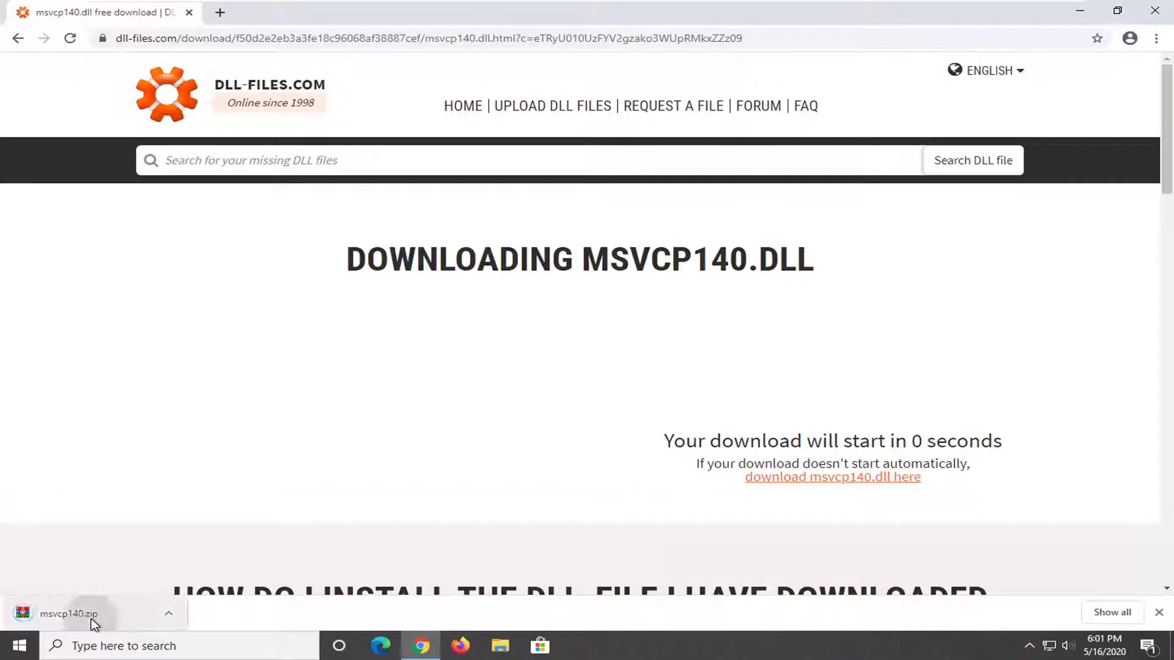
left_click(71, 617)
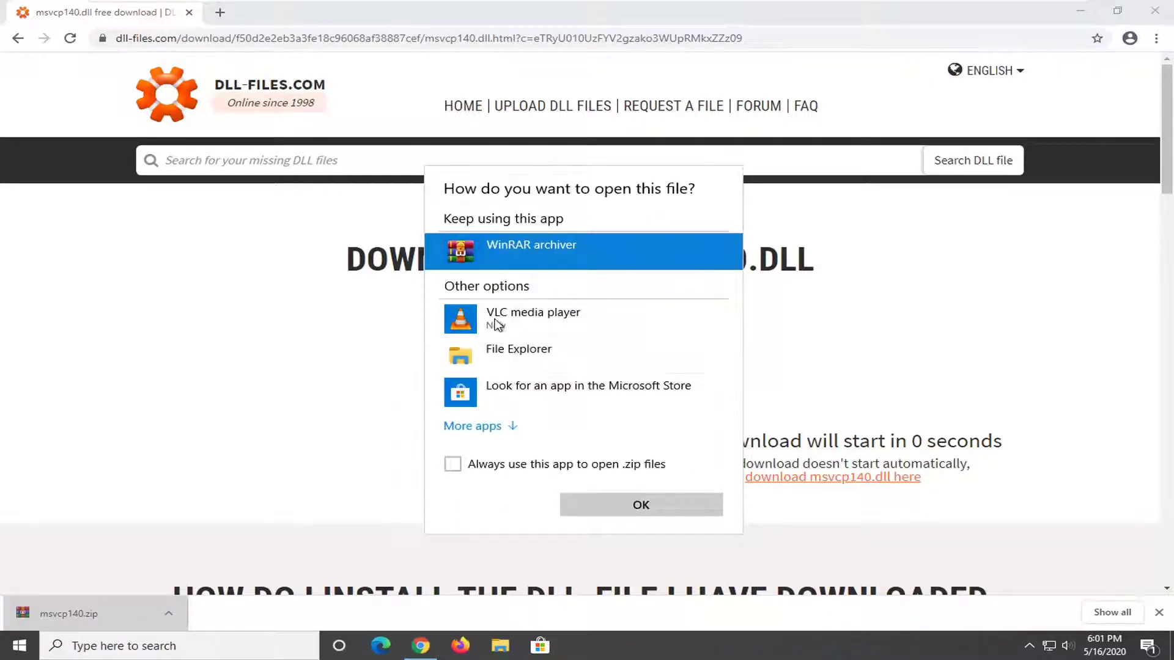
left_click(497, 357)
left_click(604, 500)
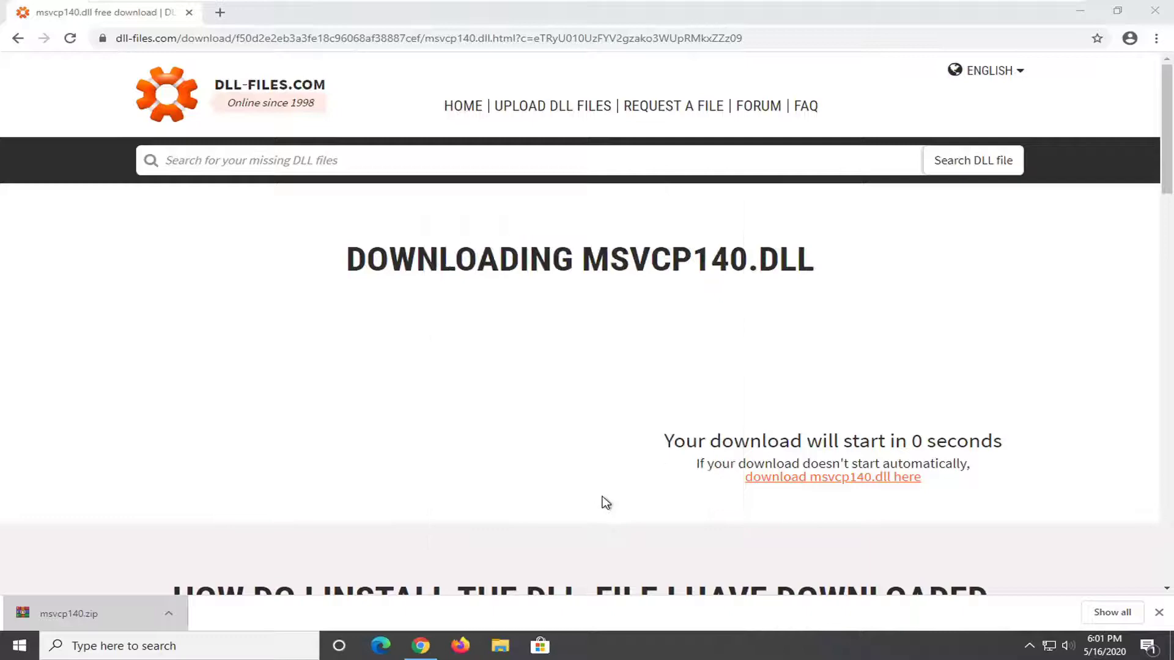
Drag msvcp140.dll from the msvcp140.zip window onto the desktop, then close that window.
left_click(1080, 11)
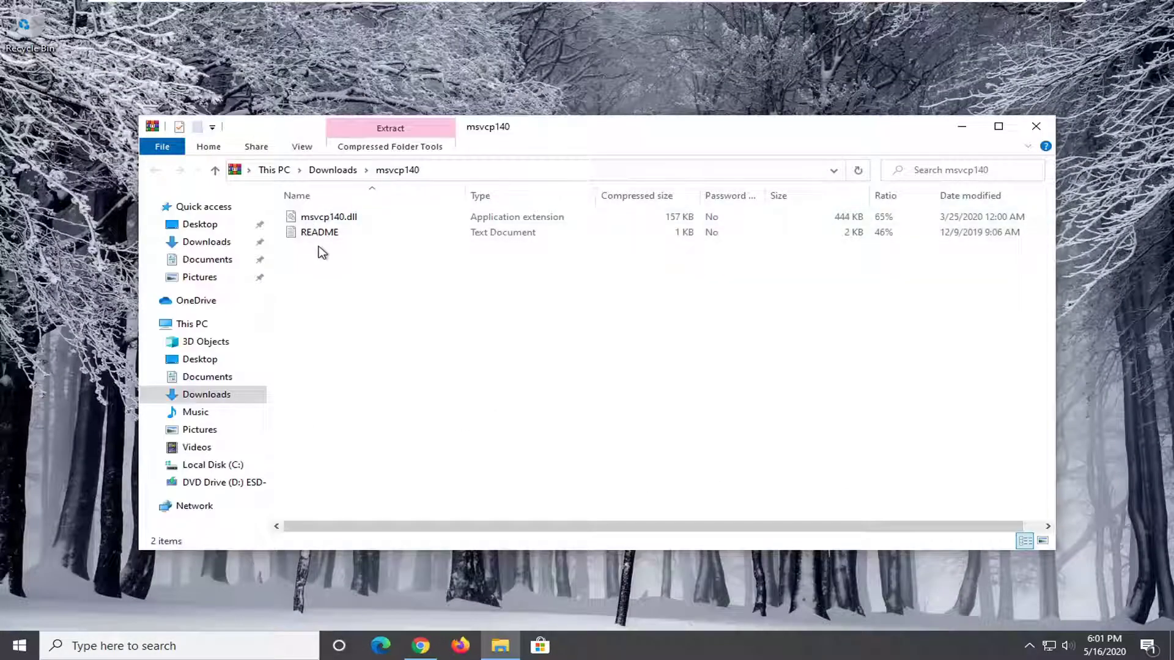
left_click(358, 221)
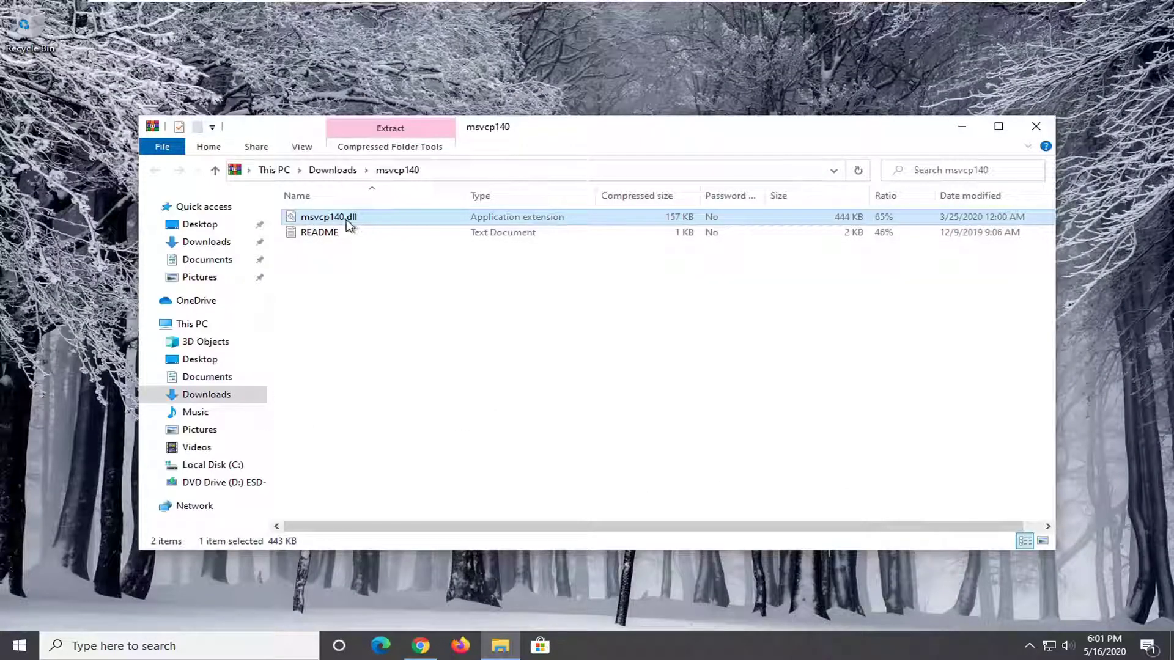
left_click_drag(351, 224, 525, 83)
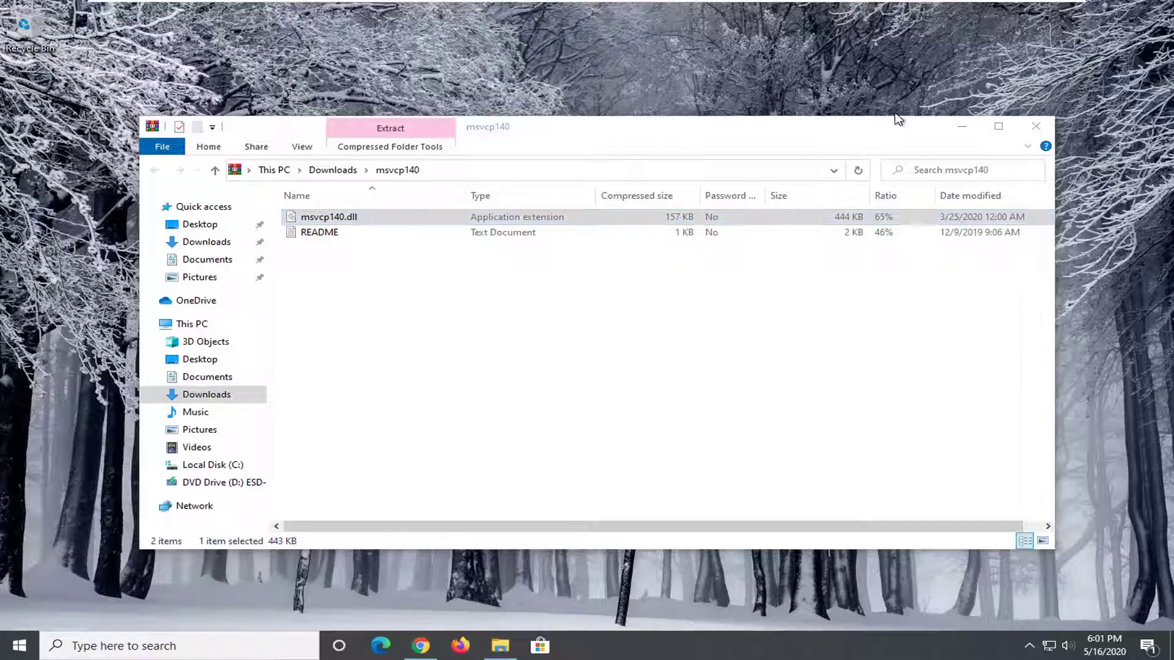
left_click(1035, 127)
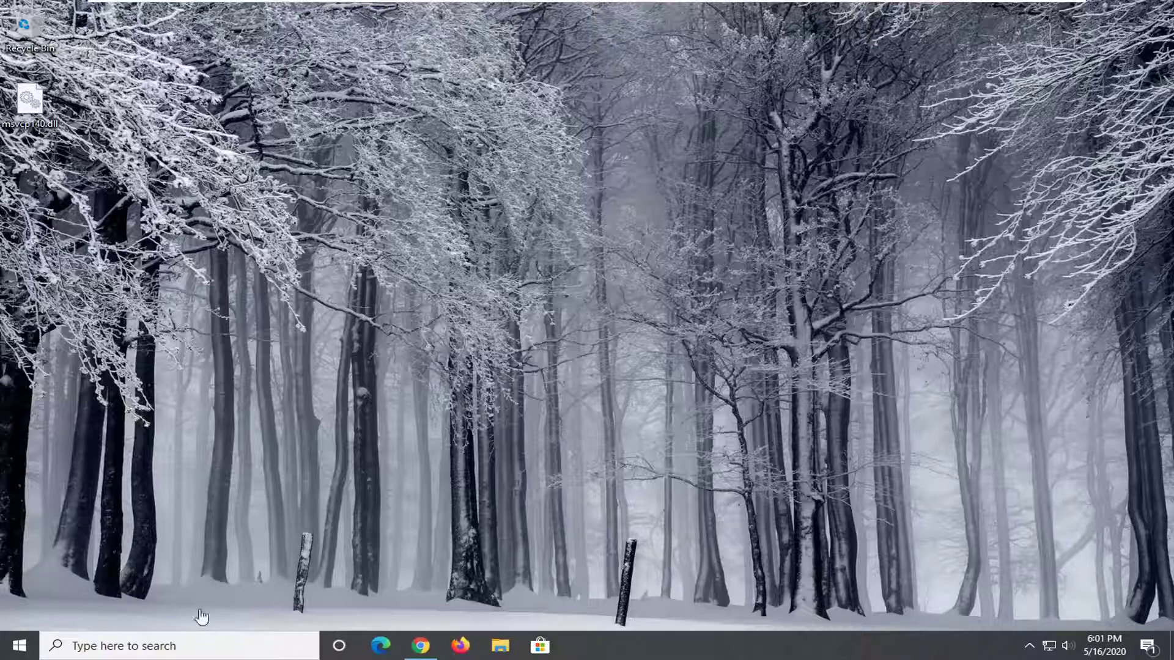
Launch File Explorer from Start search and browse This PC > Local Disk (C:) > Windows.
left_click(20, 646)
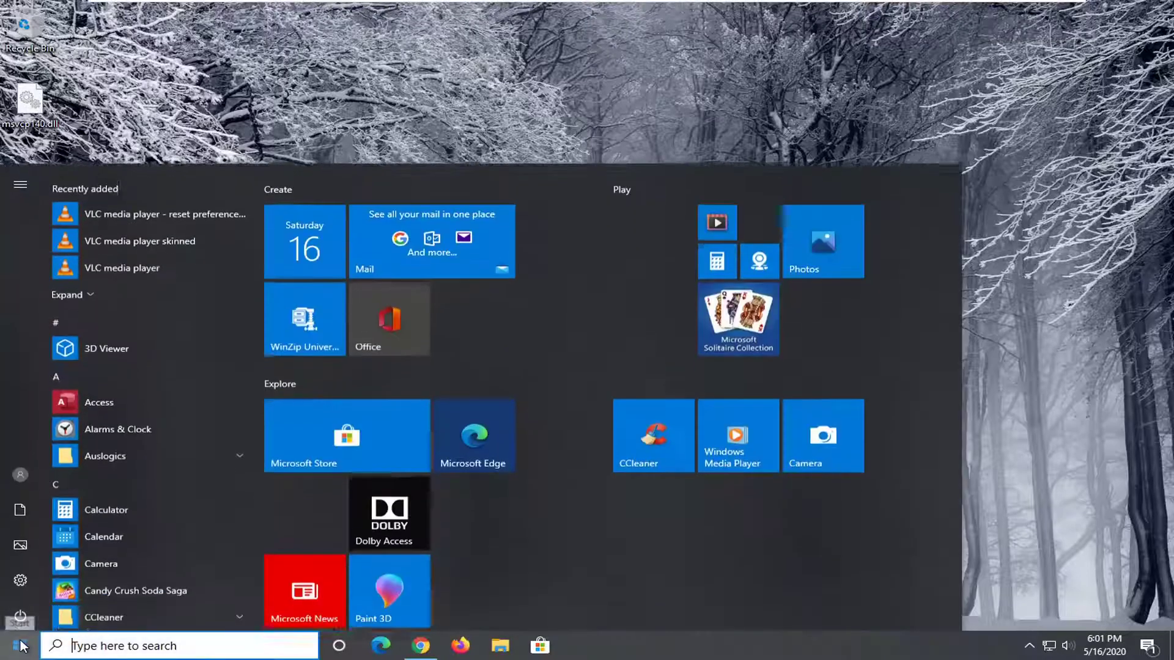
type("file explorer")
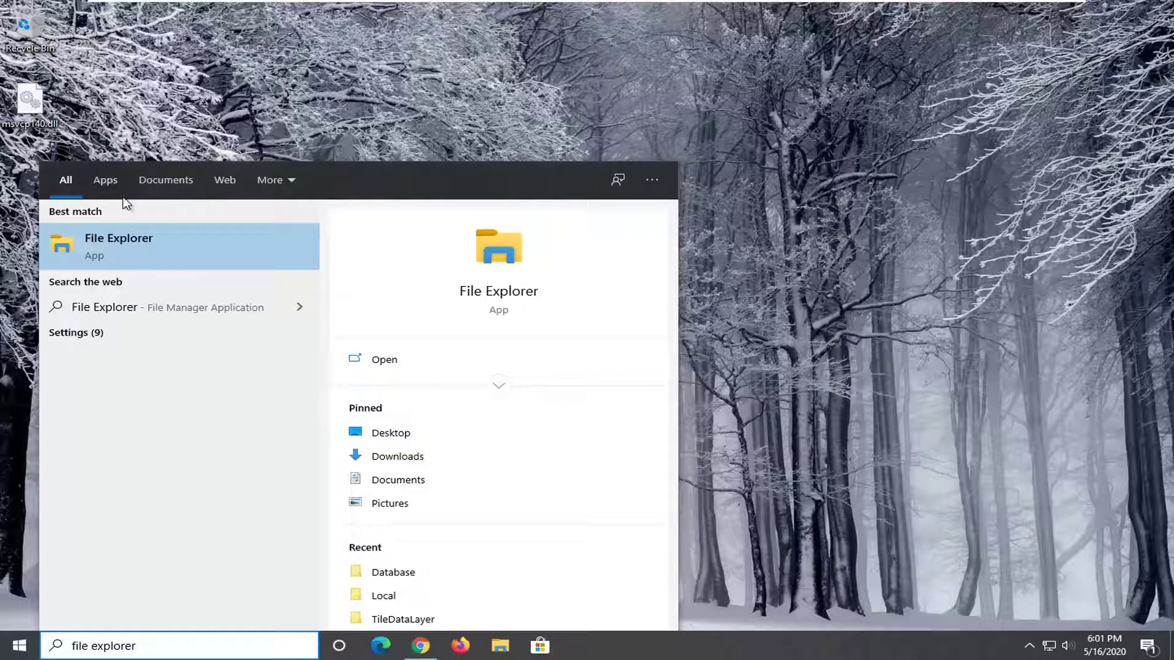
left_click(141, 250)
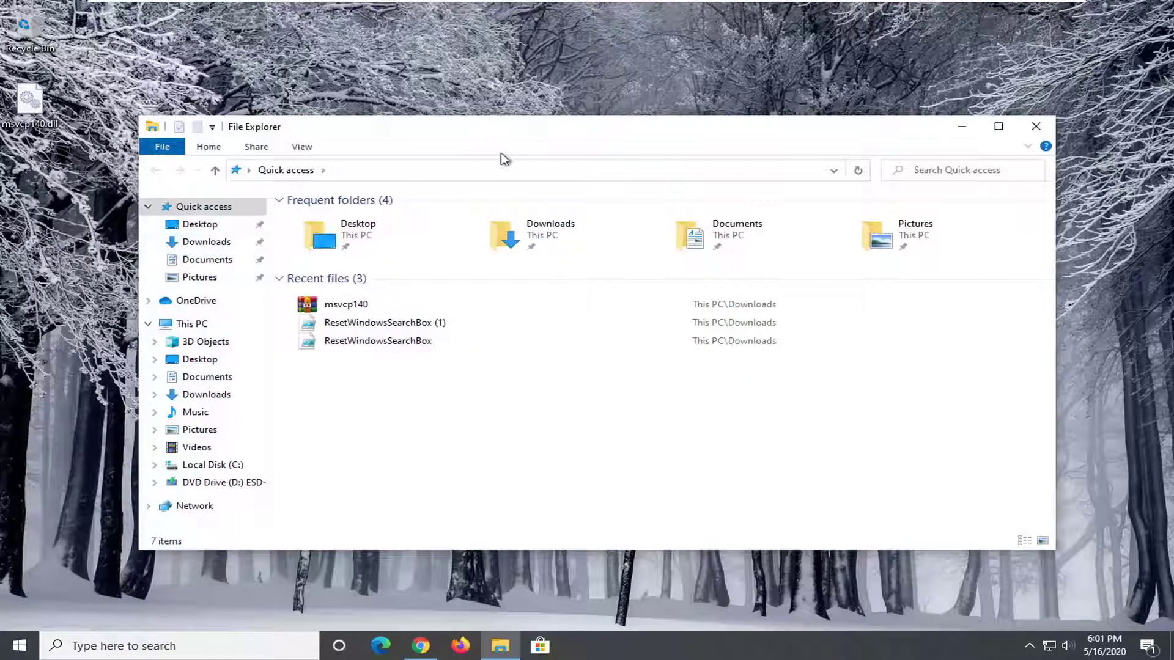
left_click(180, 328)
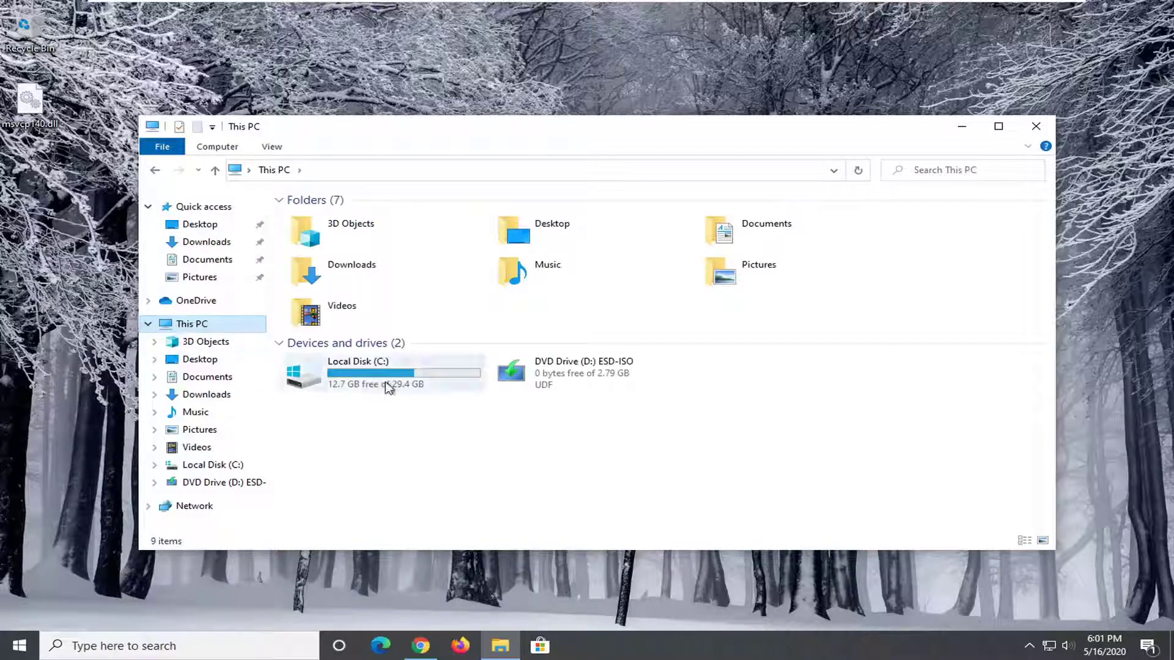
double_click(342, 379)
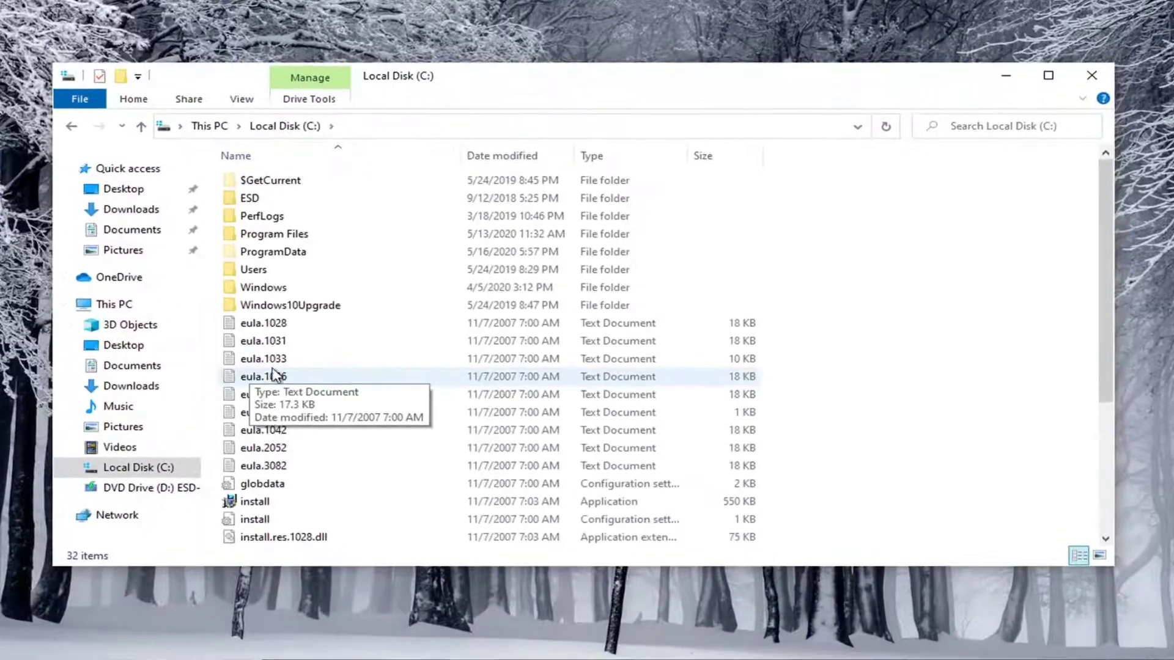
double_click(276, 291)
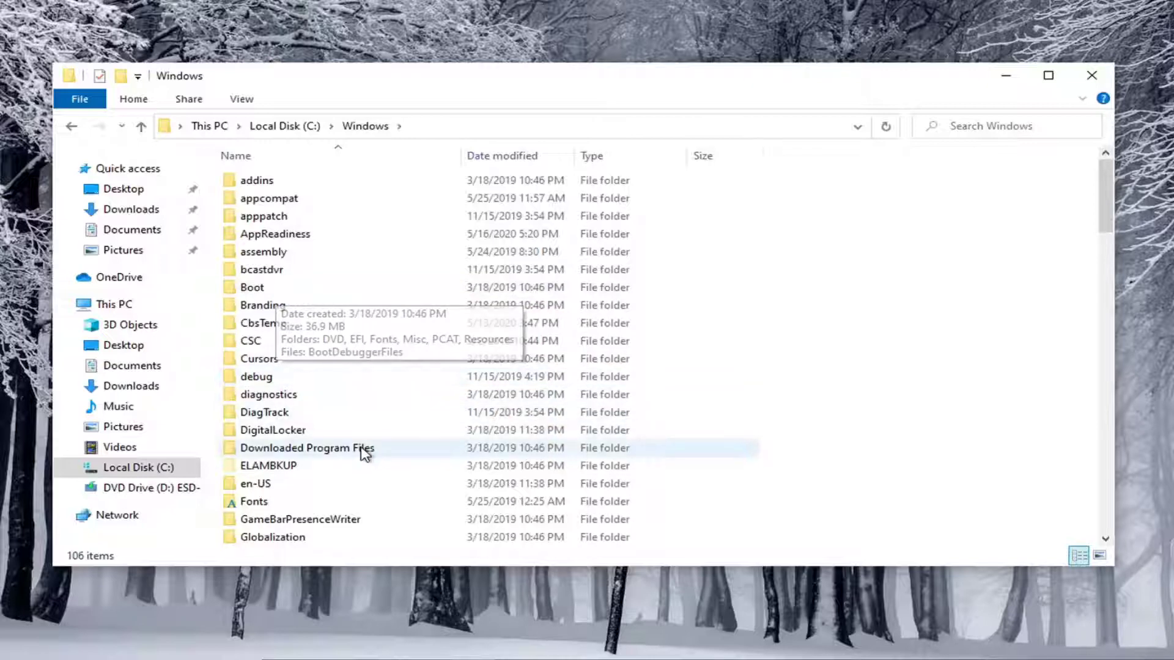
scroll(365, 449, "down", 8)
scroll(364, 451, "down", 6)
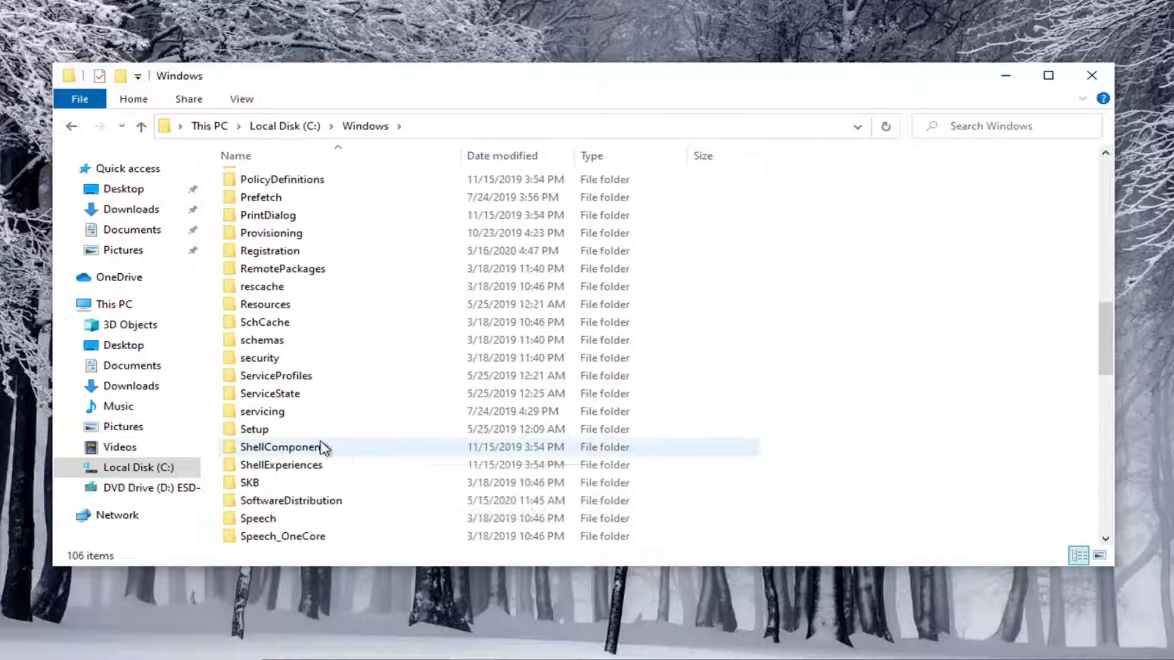
Open the System32 folder and check its View tab options.
scroll(279, 341, "down", 2)
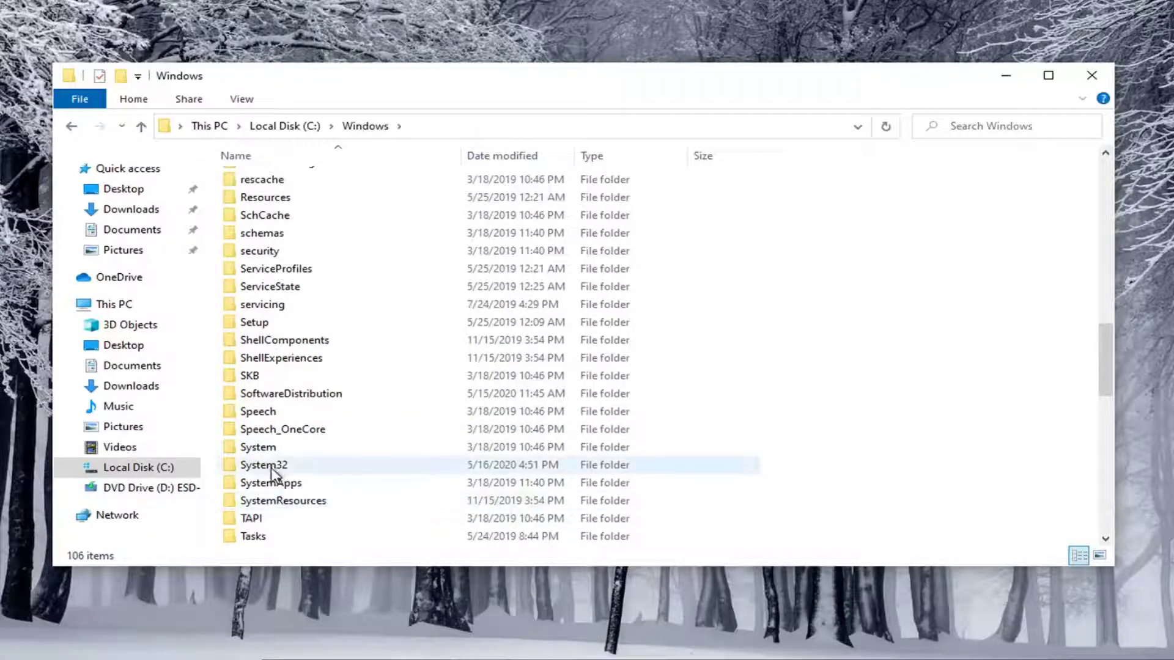
double_click(274, 473)
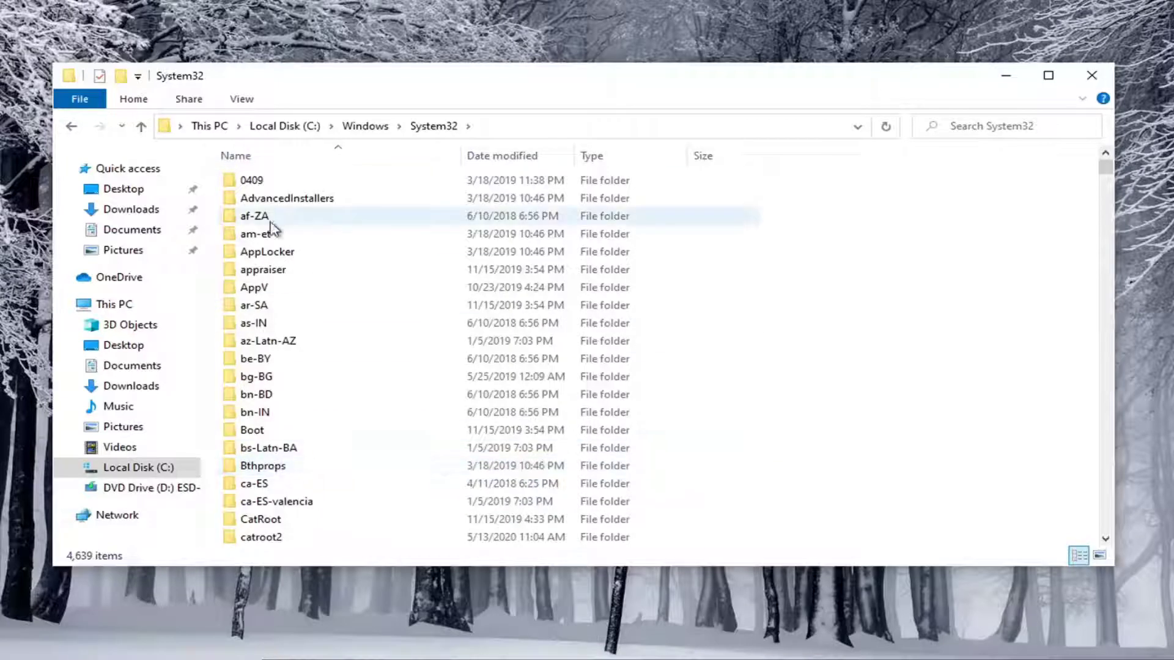
left_click(240, 100)
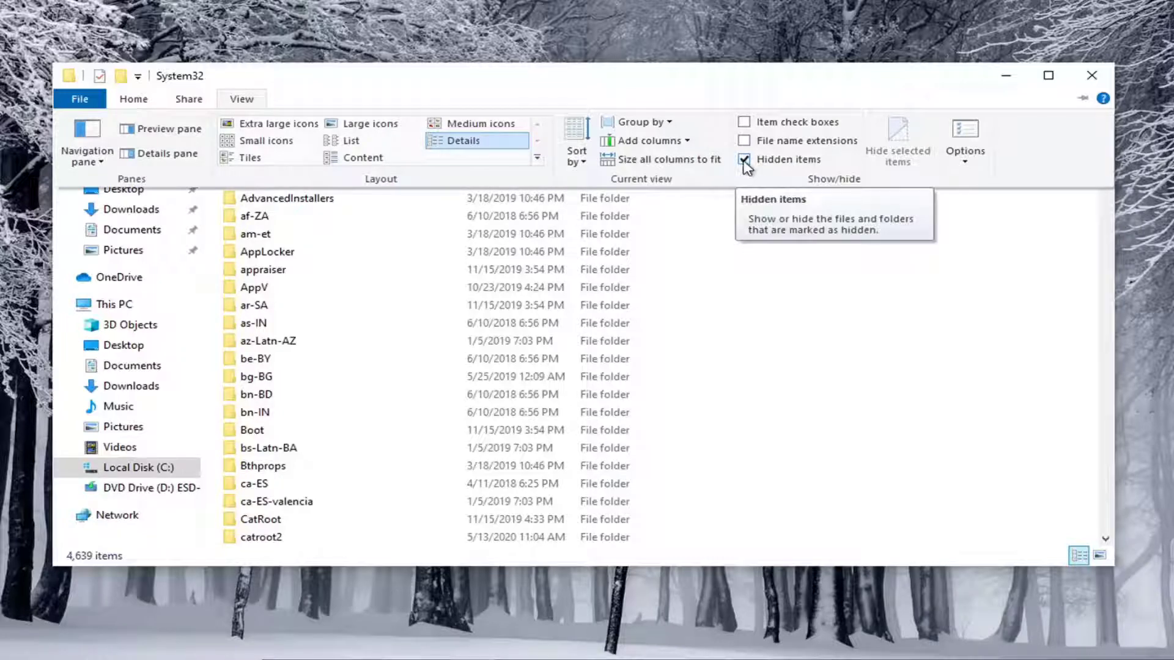
left_click(743, 393)
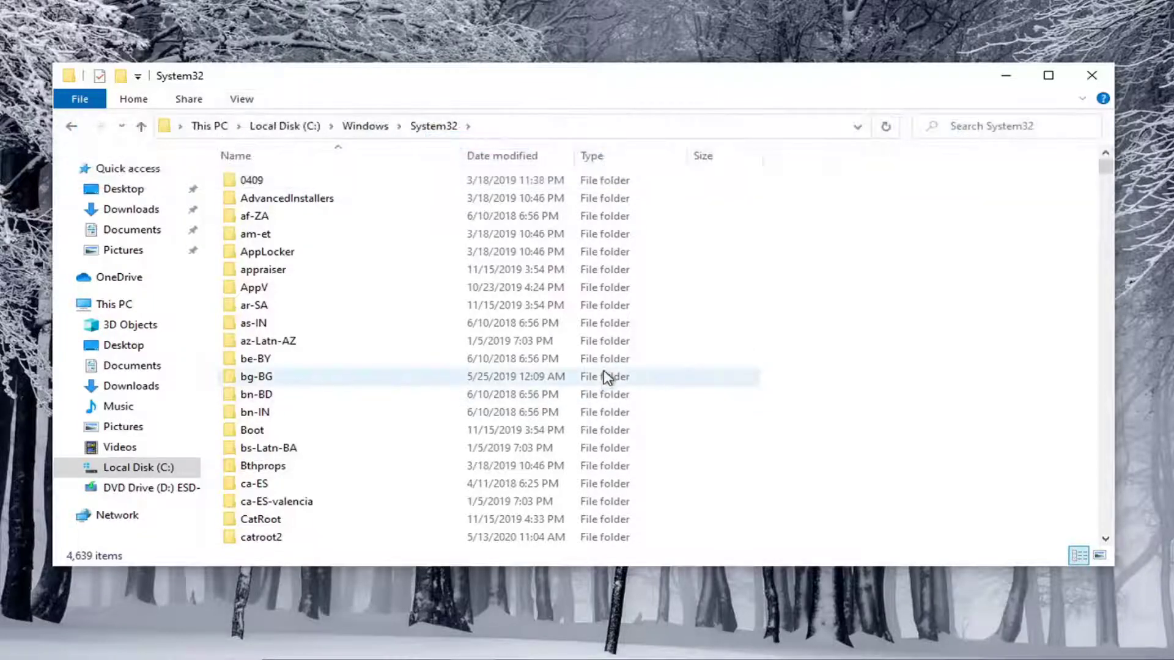
Scroll through System32's 4,639 files.
scroll(288, 394, "down", 6)
scroll(288, 394, "down", 12)
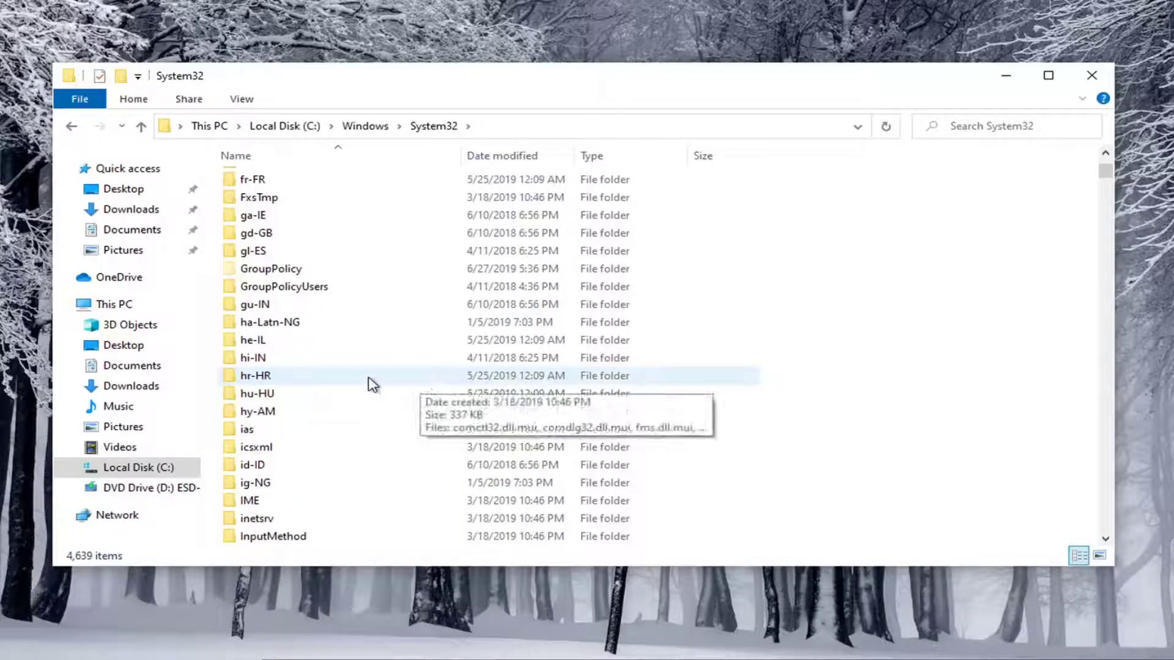
scroll(373, 385, "down", 20)
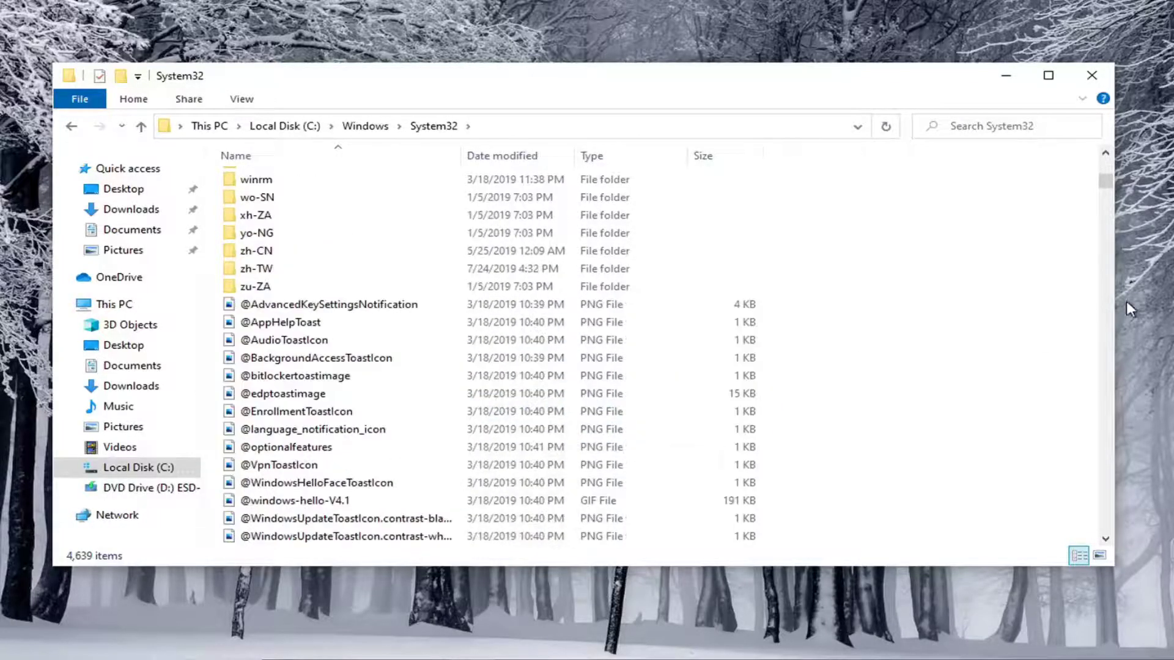
left_click_drag(1105, 182, 1105, 285)
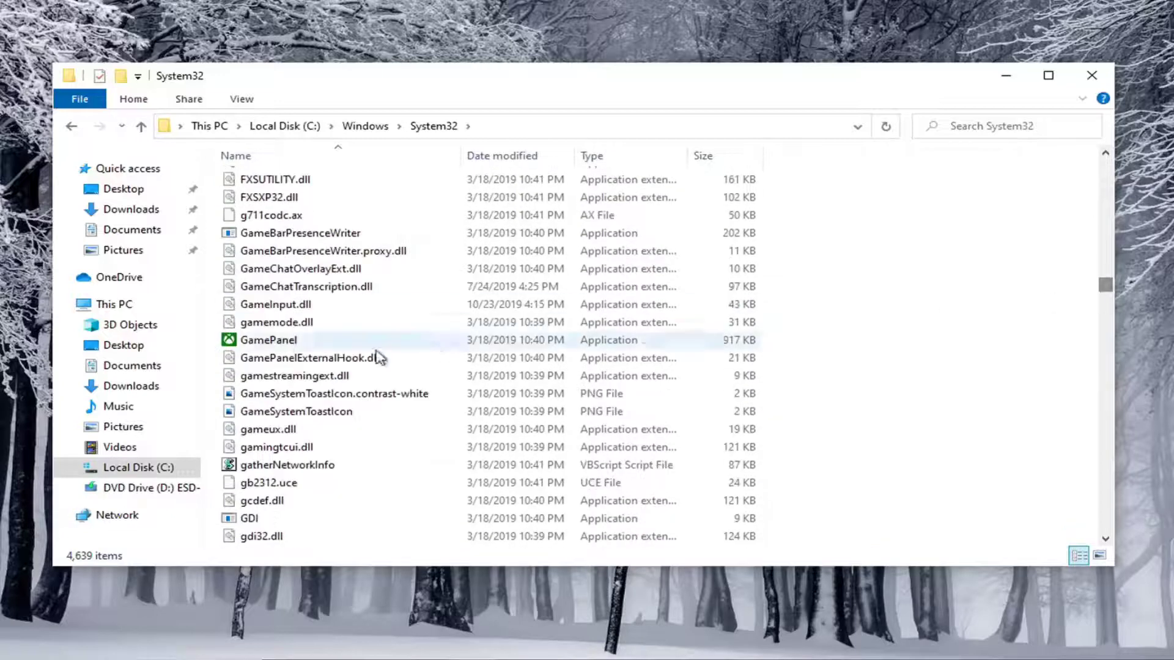
scroll(361, 359, "up", 5)
scroll(343, 367, "down", 8)
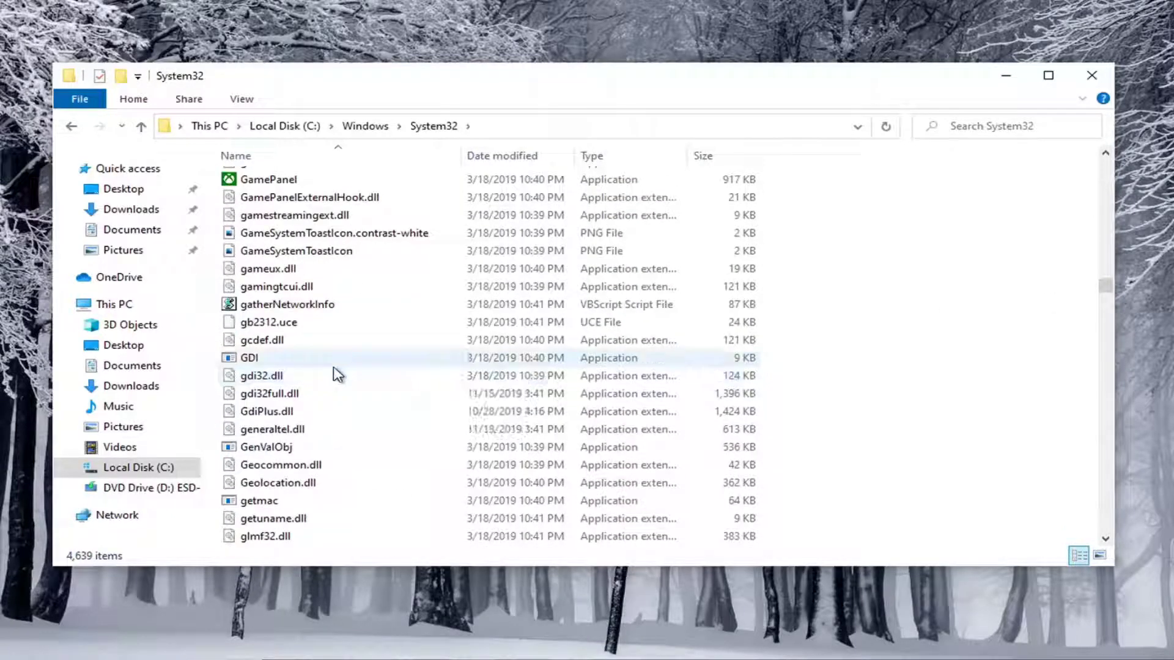
scroll(338, 382, "down", 20)
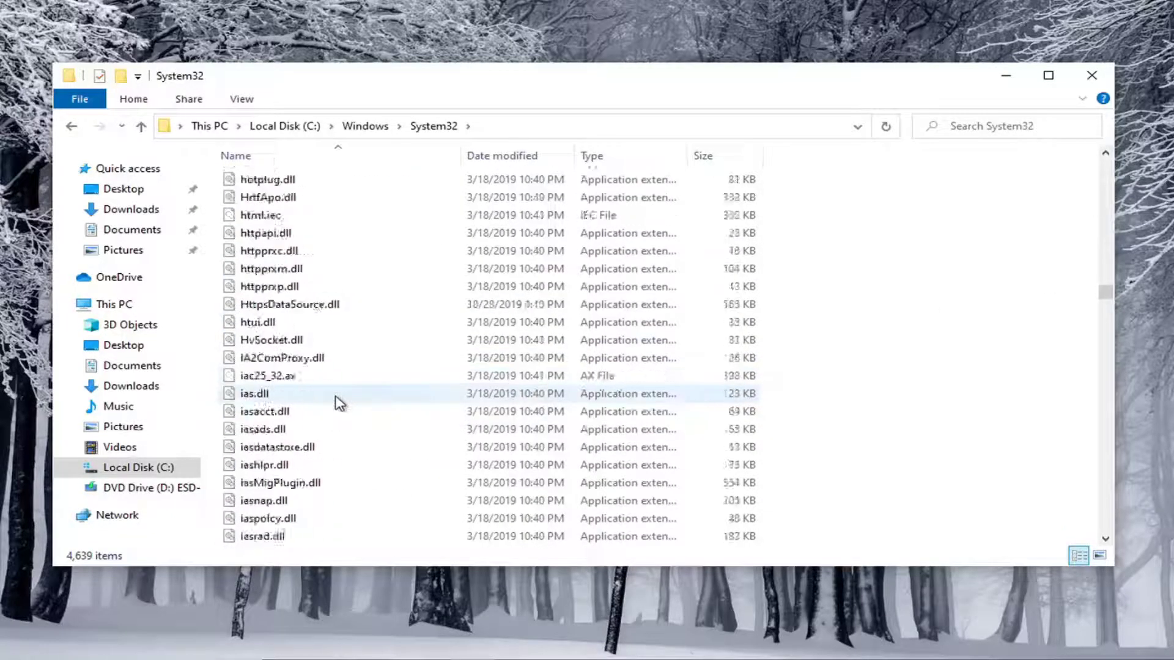
scroll(338, 404, "down", 20)
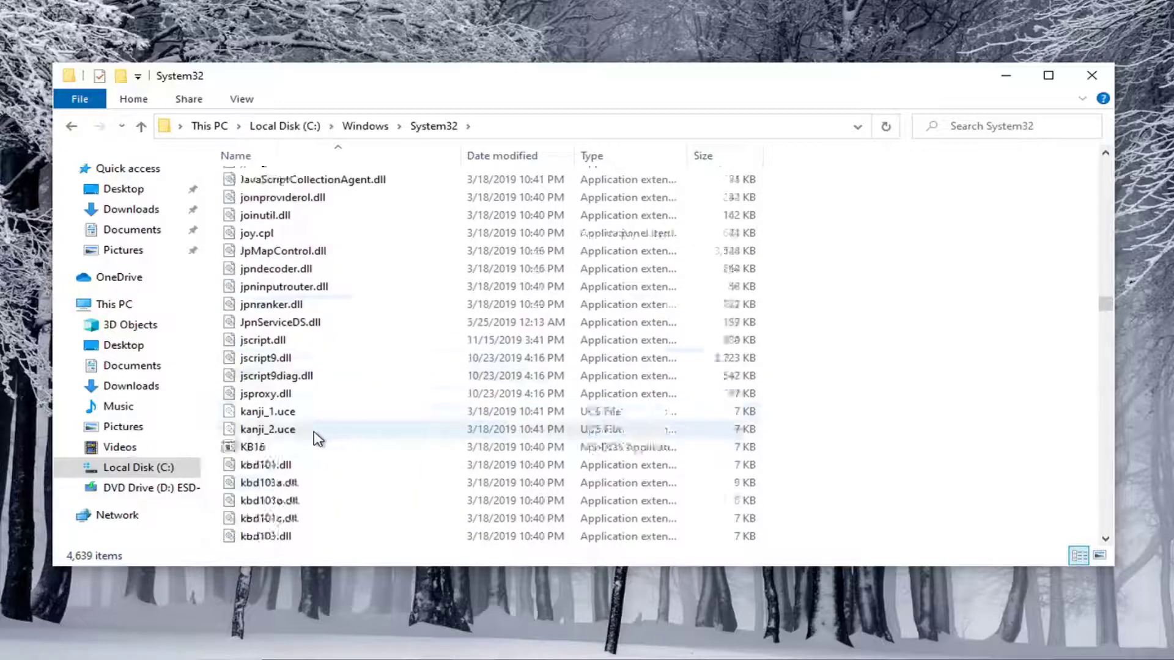
scroll(316, 438, "down", 10)
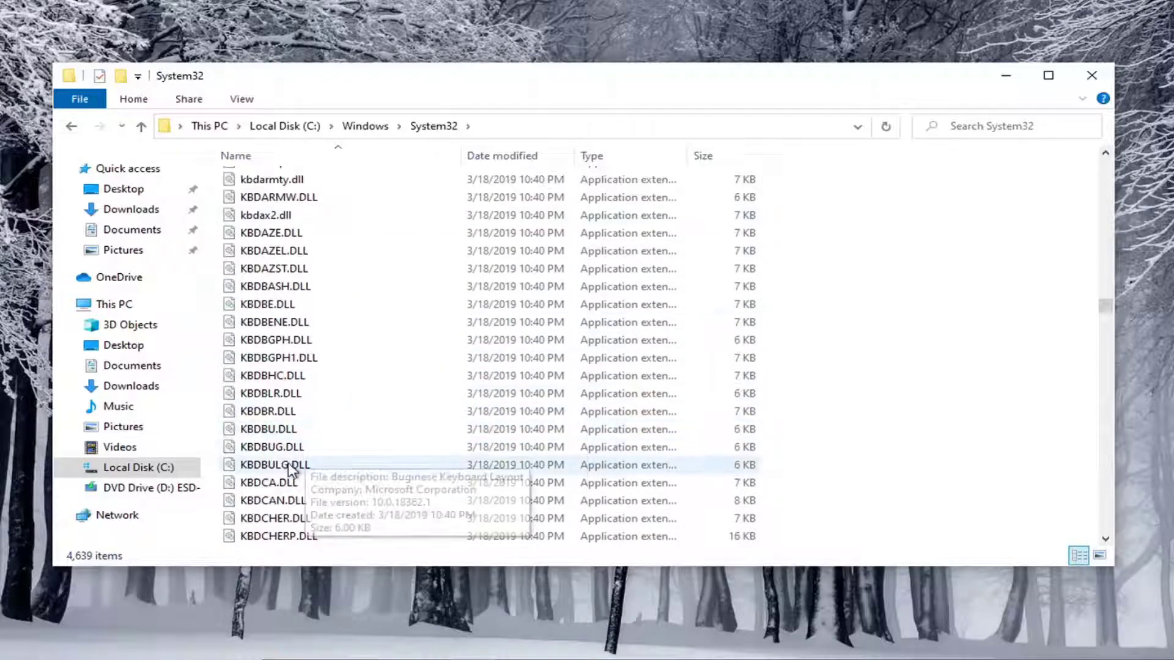
scroll(324, 474, "down", 18)
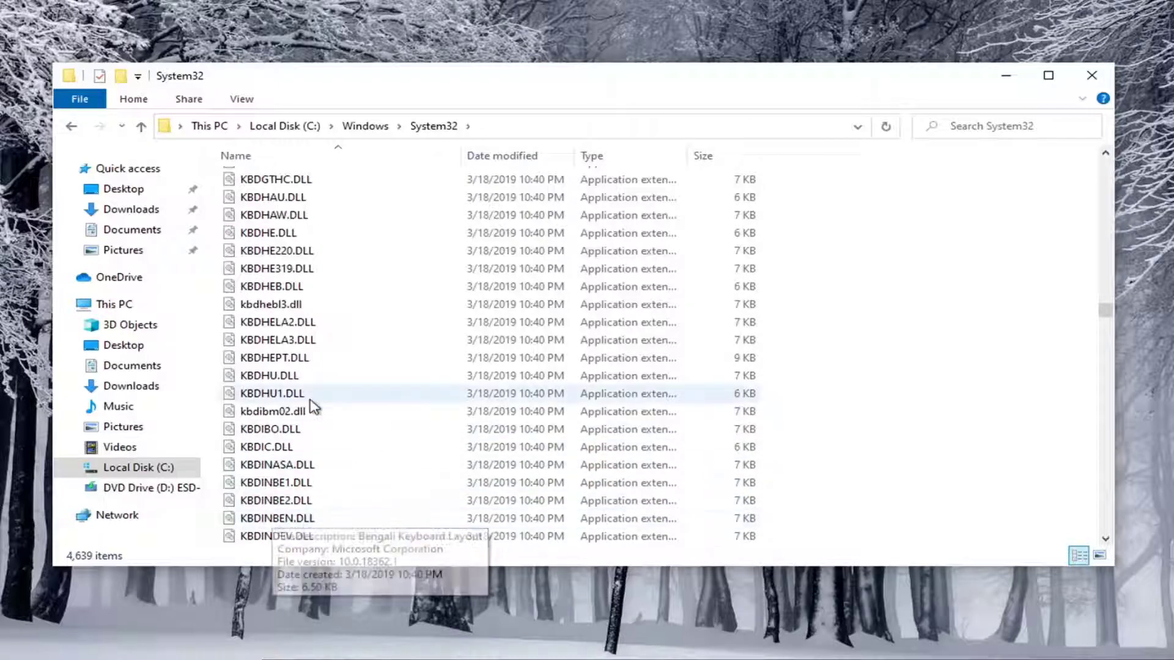
left_click(278, 340)
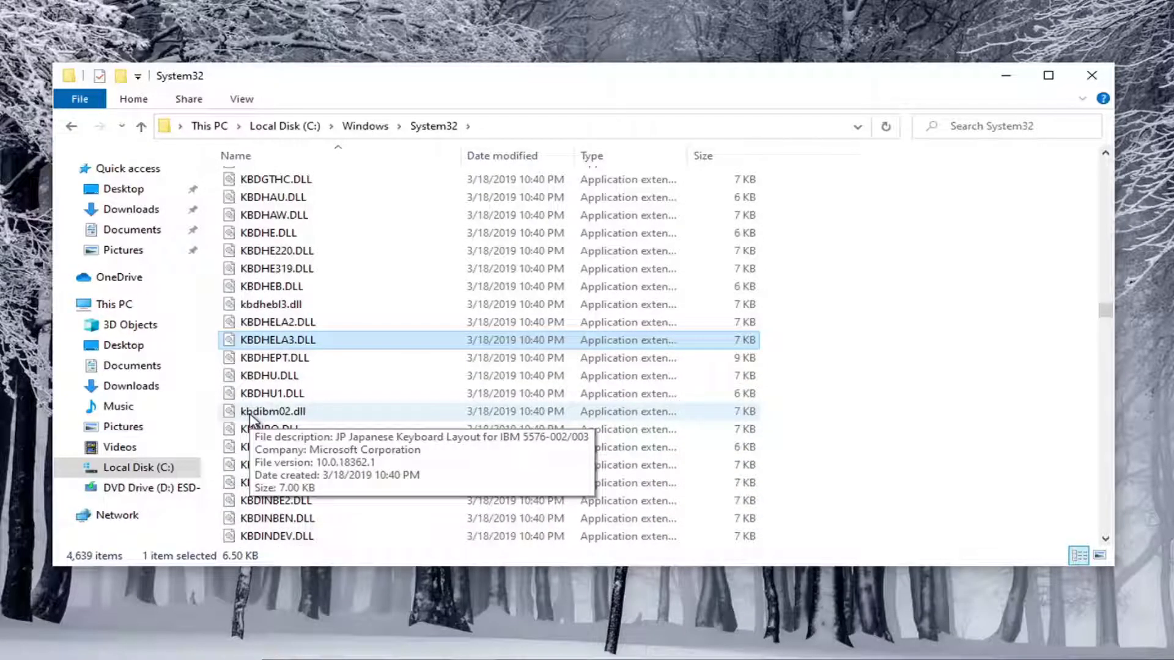
type("msvcp")
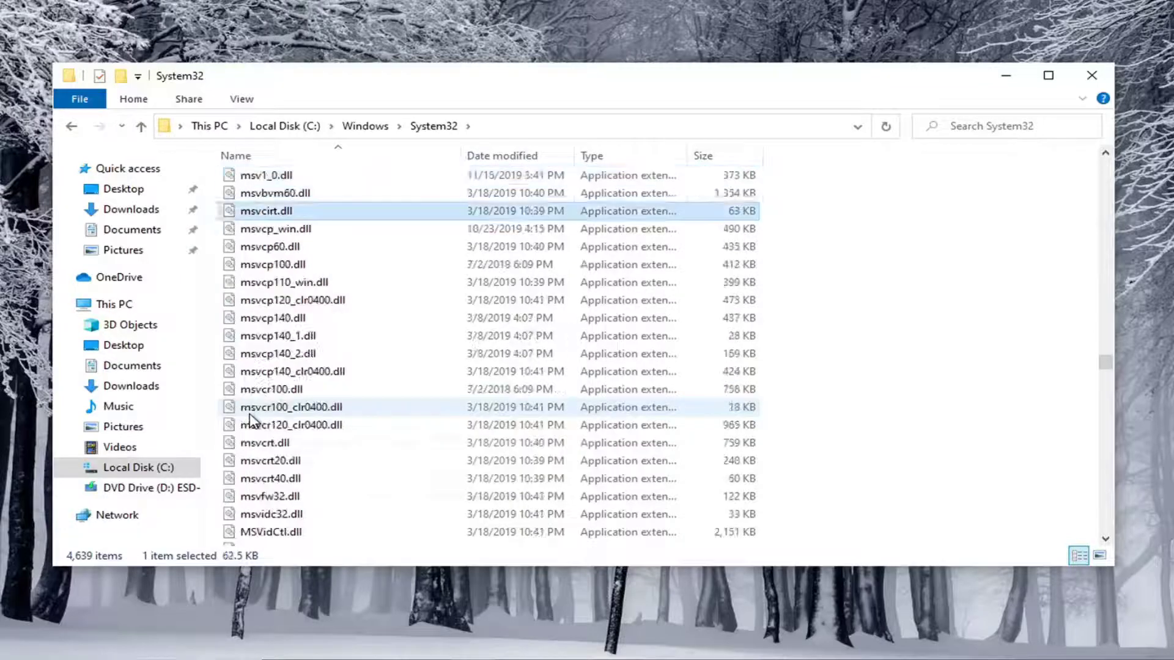
key("Home")
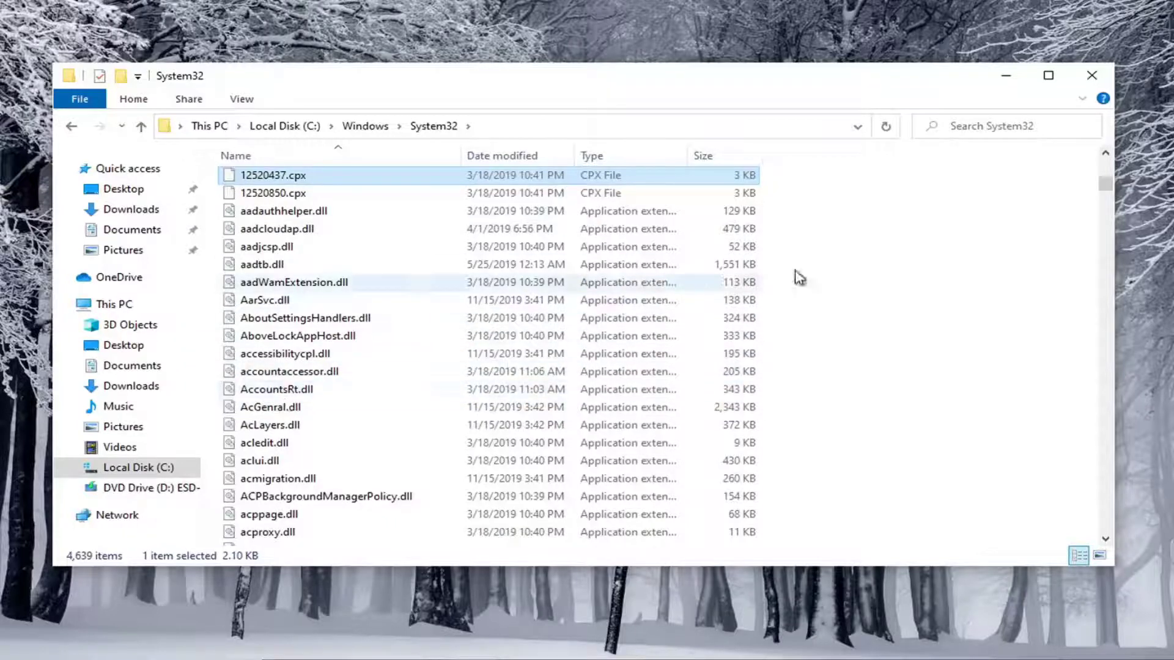
left_click(293, 318)
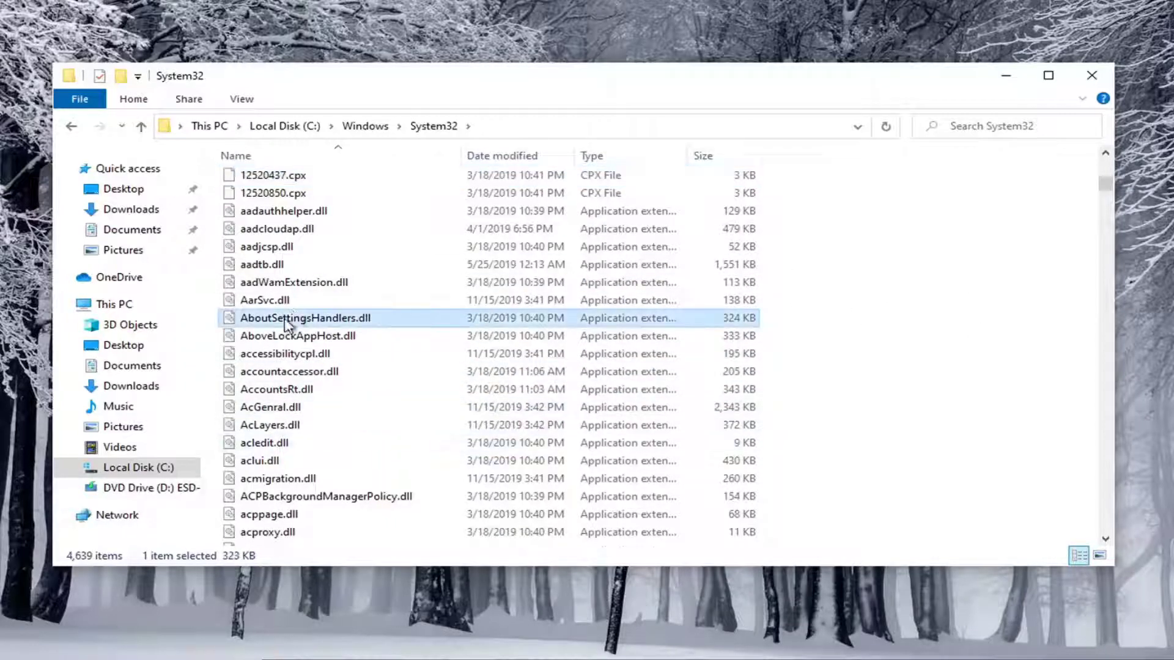
right_click(286, 317)
left_click(299, 264)
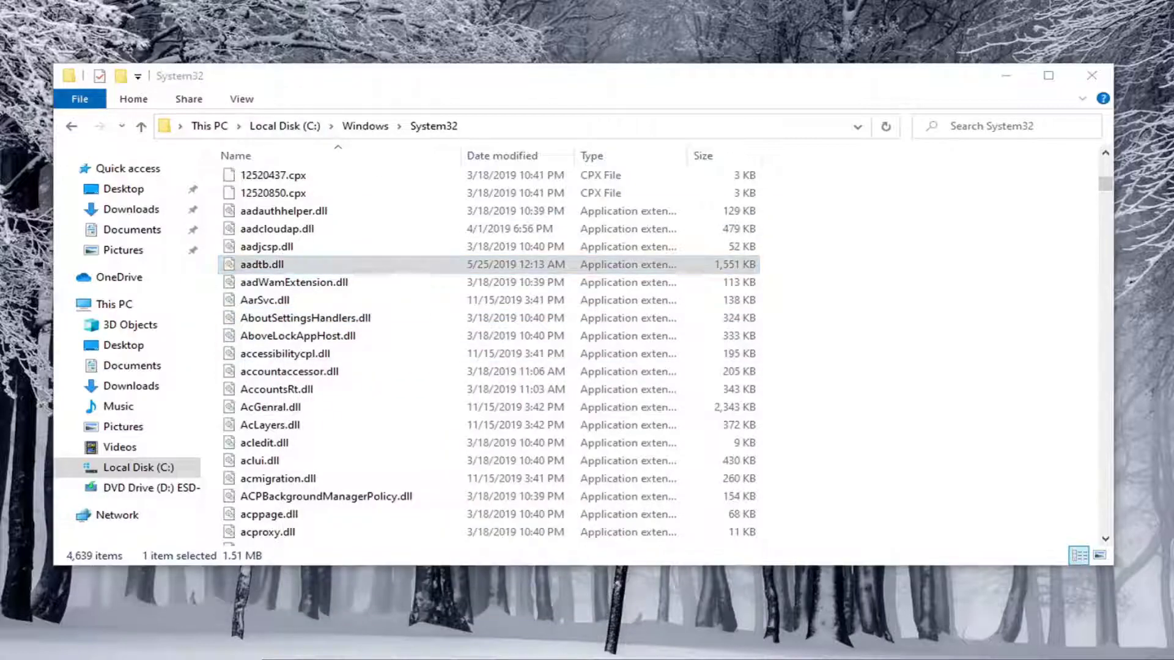
Drag msvcp140.dll from the desktop into System32, replacing the existing copy with administrator permission.
left_click_drag(690, 272, 898, 265)
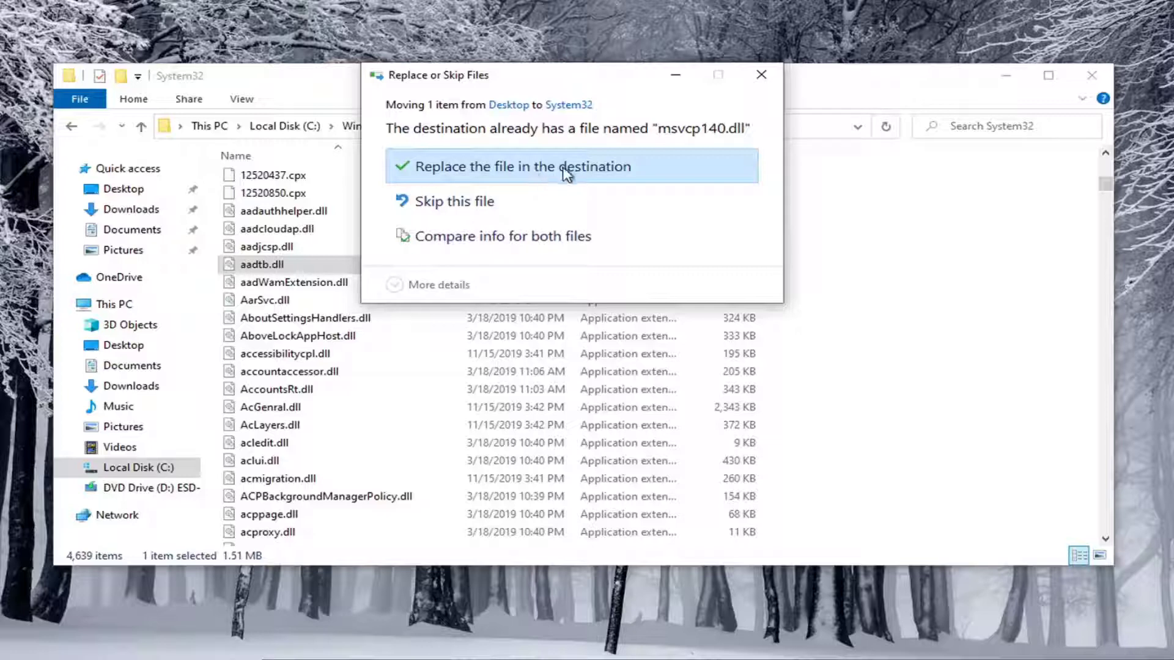
left_click(460, 177)
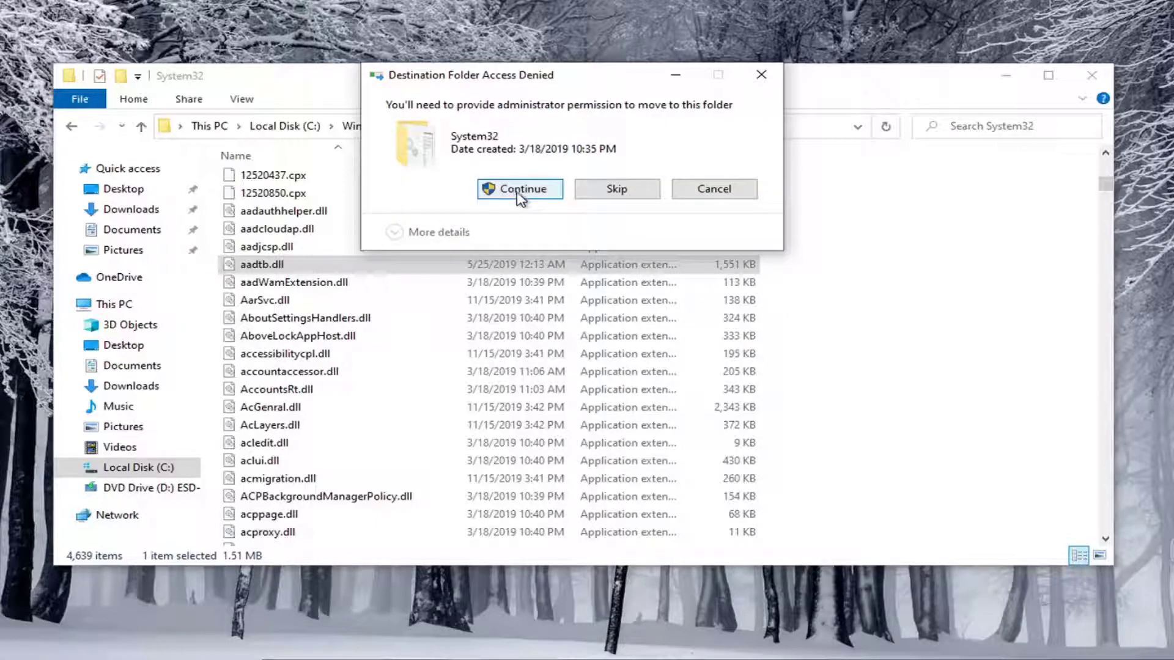
left_click(518, 191)
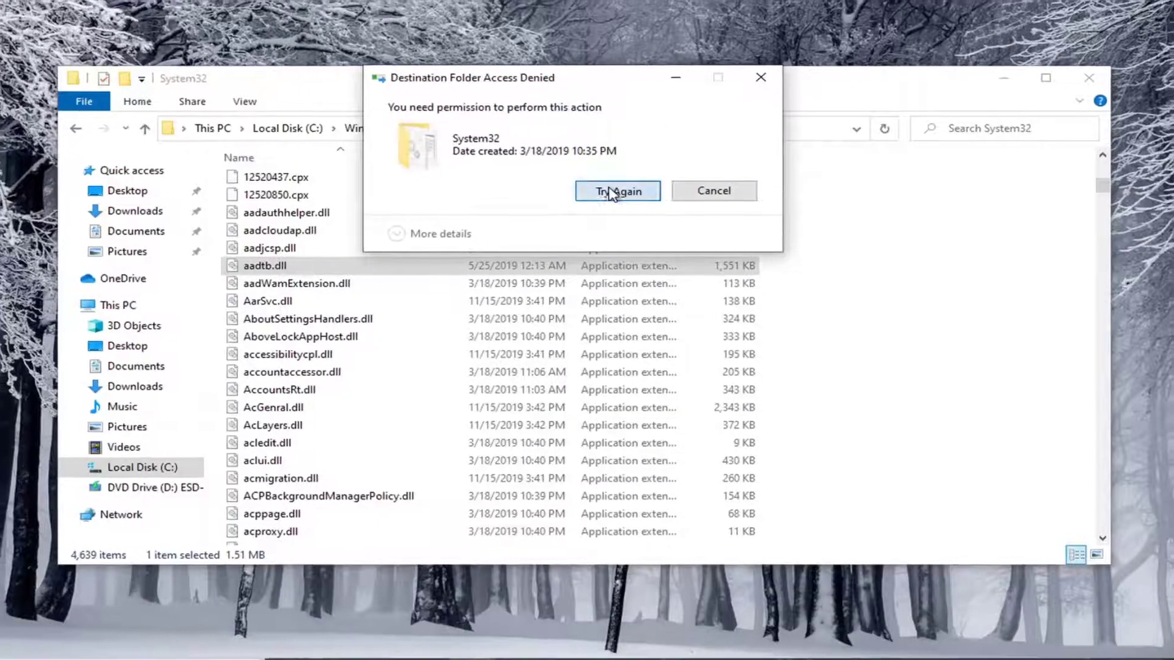
left_click(611, 193)
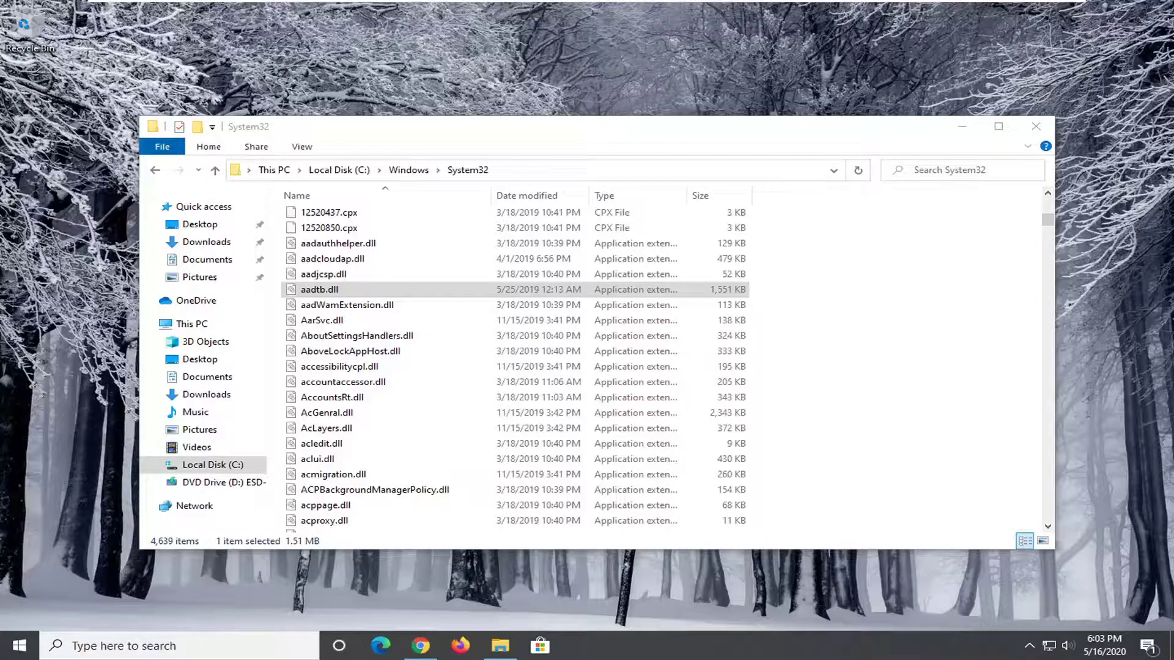
Close the System32 window and restart the computer from the Start menu's Power options.
left_click(1036, 126)
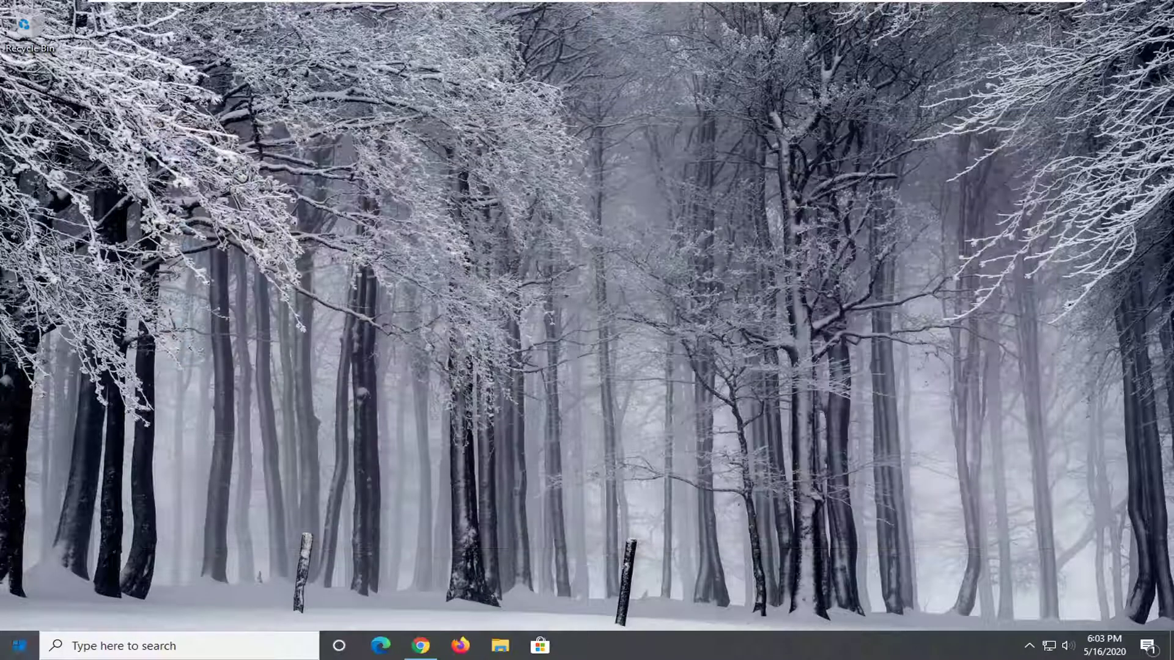
left_click(19, 646)
left_click(27, 618)
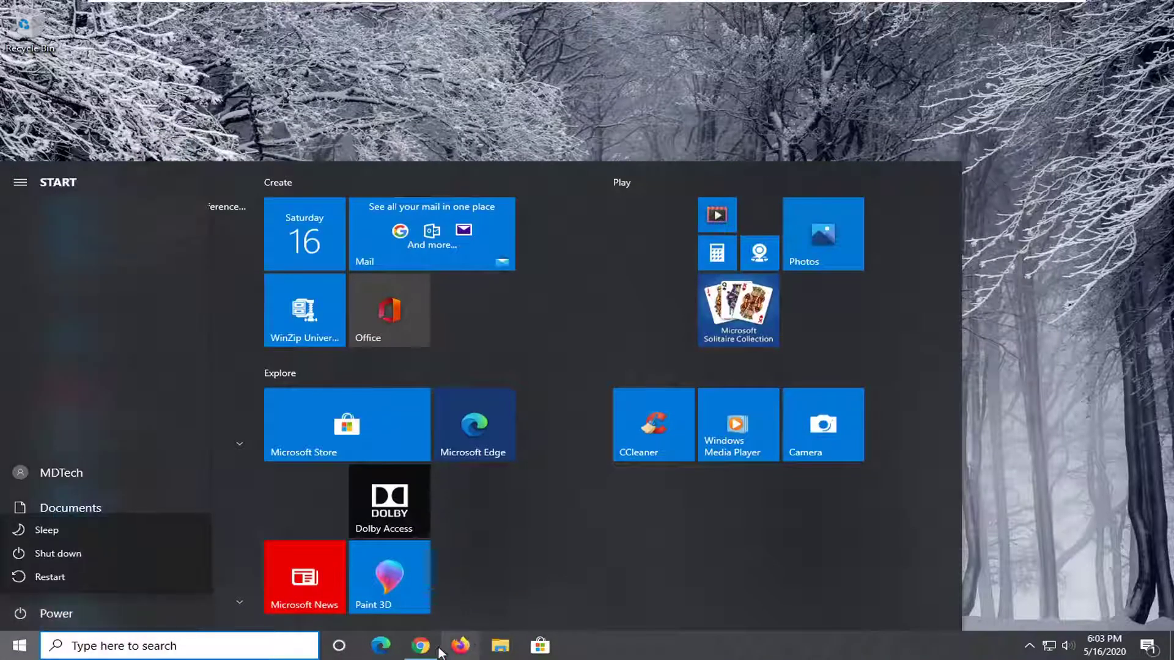
left_click(425, 652)
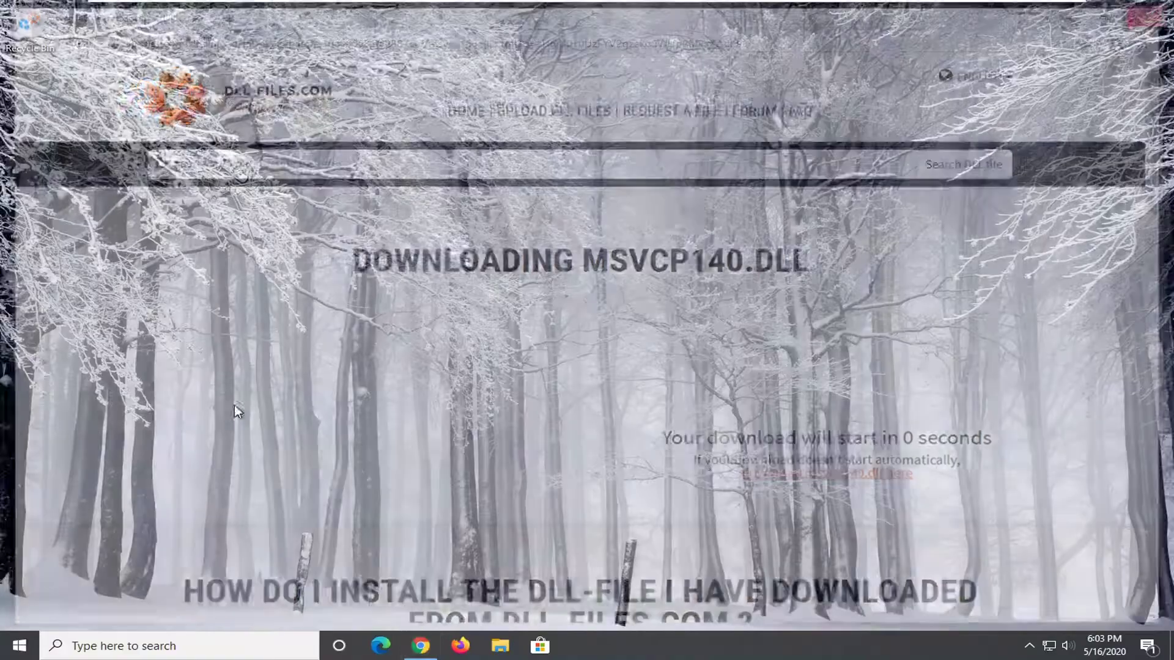
left_click(19, 646)
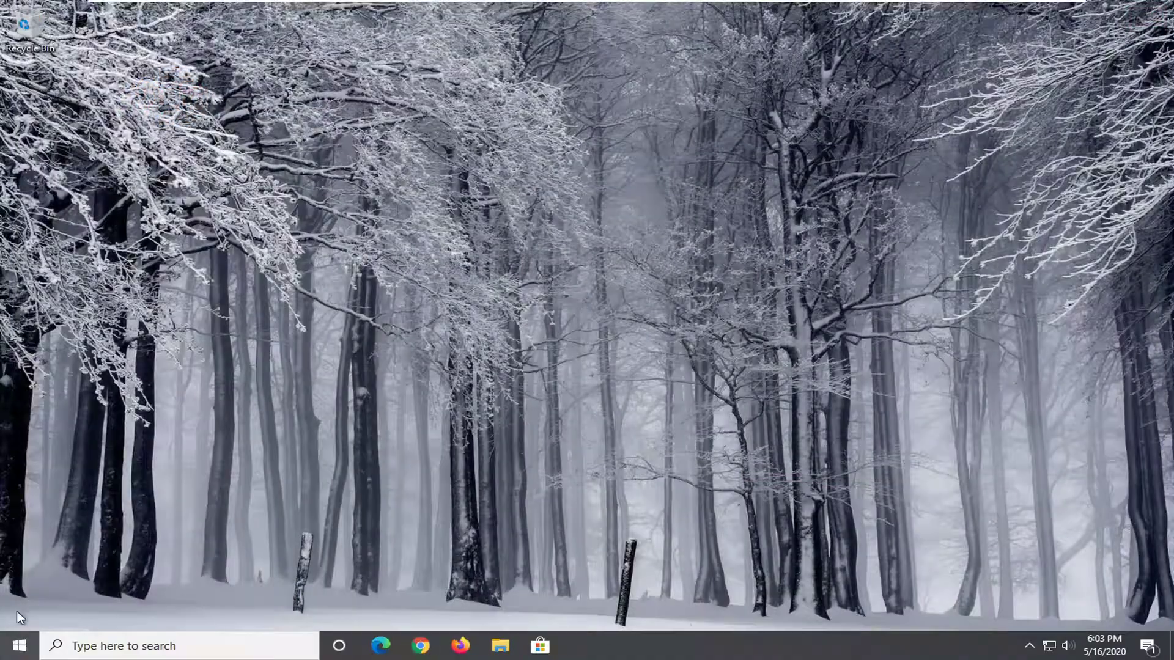
left_click(21, 616)
left_click(85, 577)
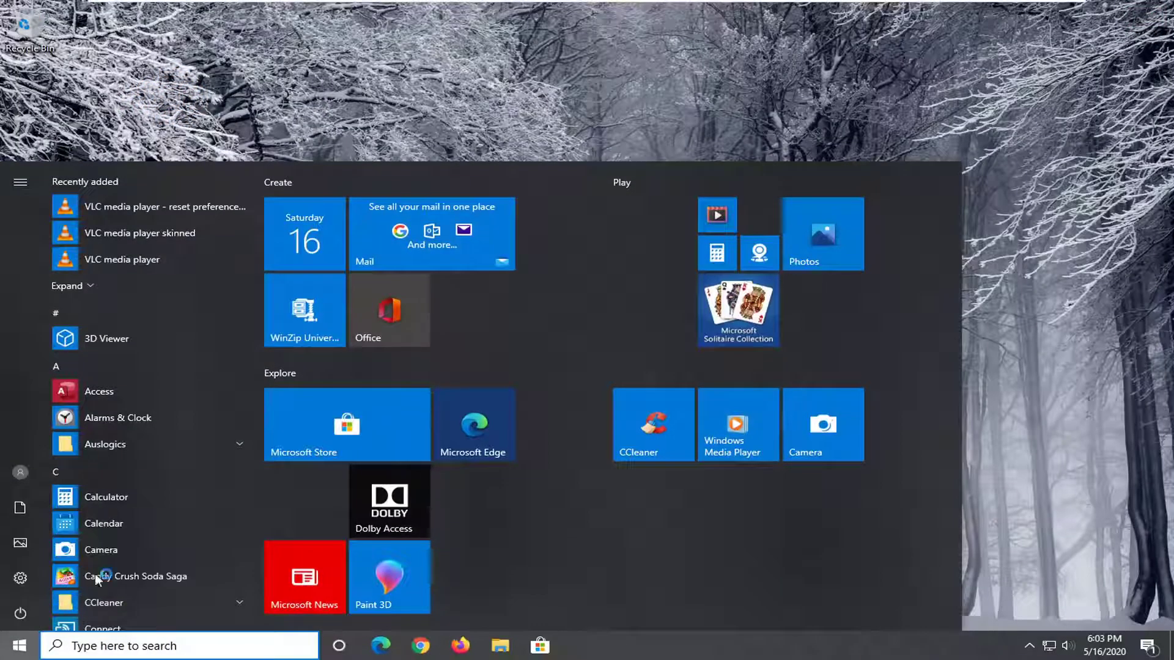